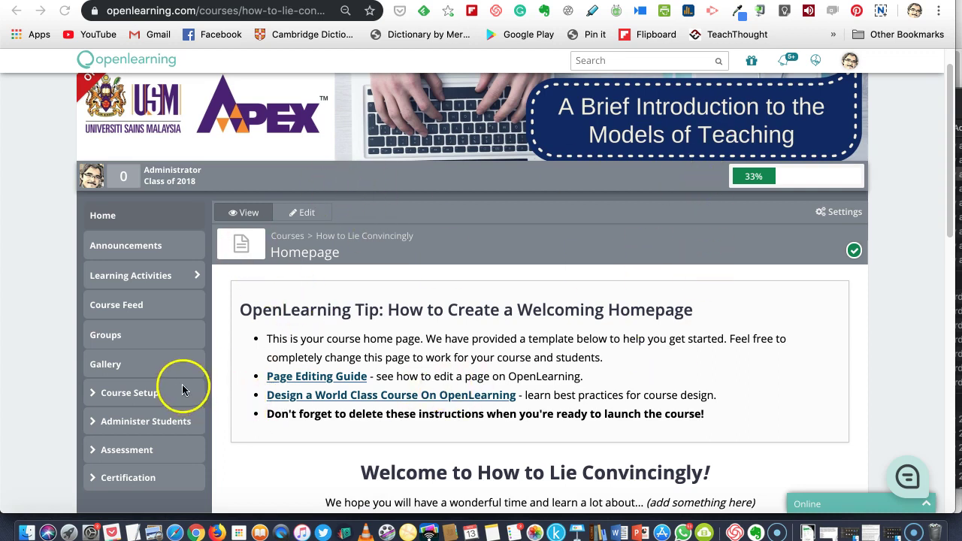
- Open the page "Some Stories of Good Liers" from Lesson 1 in the course's learning activities
click(190, 275)
scroll(191, 278, down, 1)
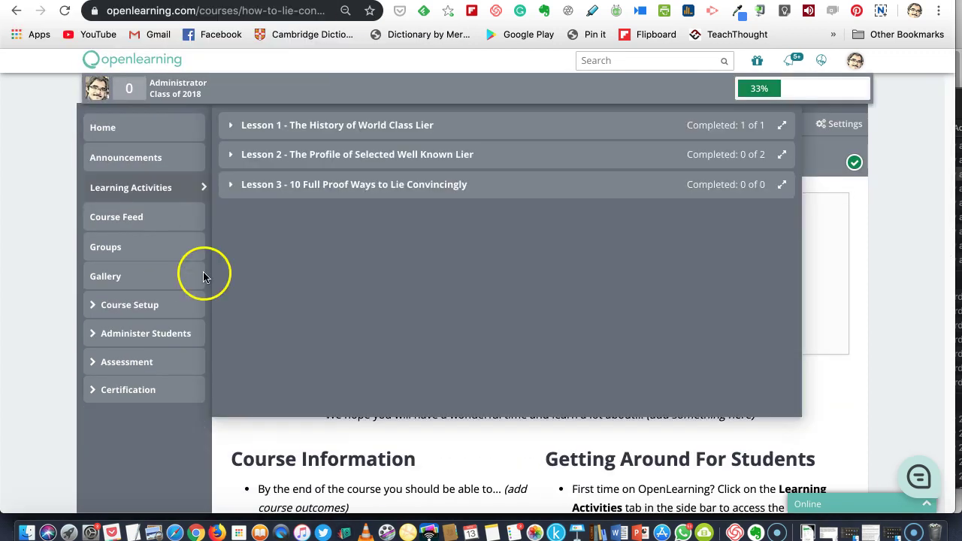
click(233, 126)
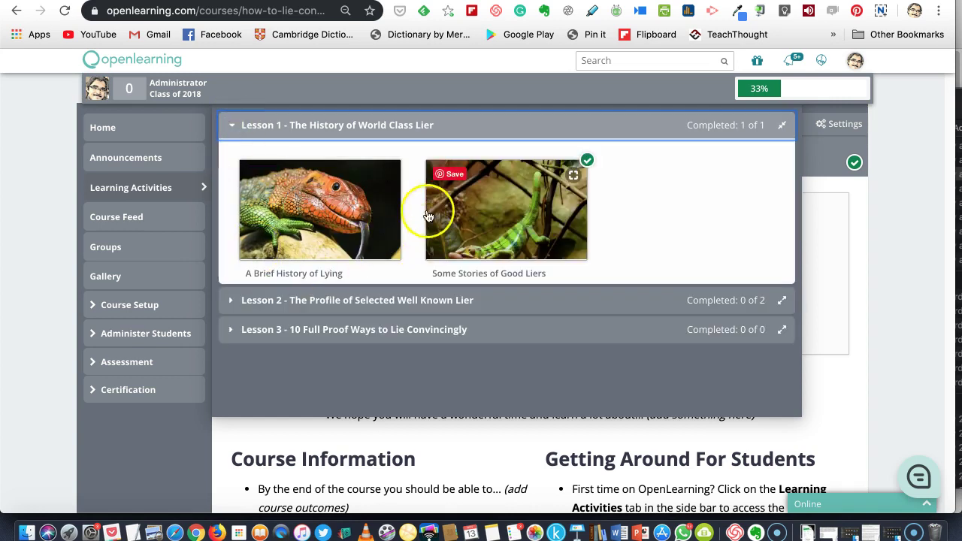
click(496, 224)
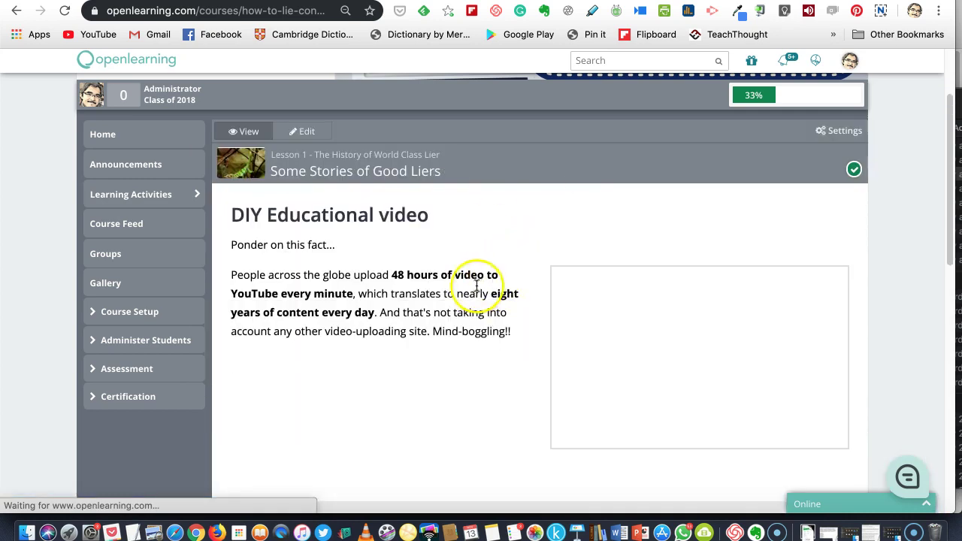
- Put the lesson page into edit mode and add a Fill in the blanks quiz widget below the Genially graphic
scroll(423, 293, down, 3)
scroll(423, 293, down, 3)
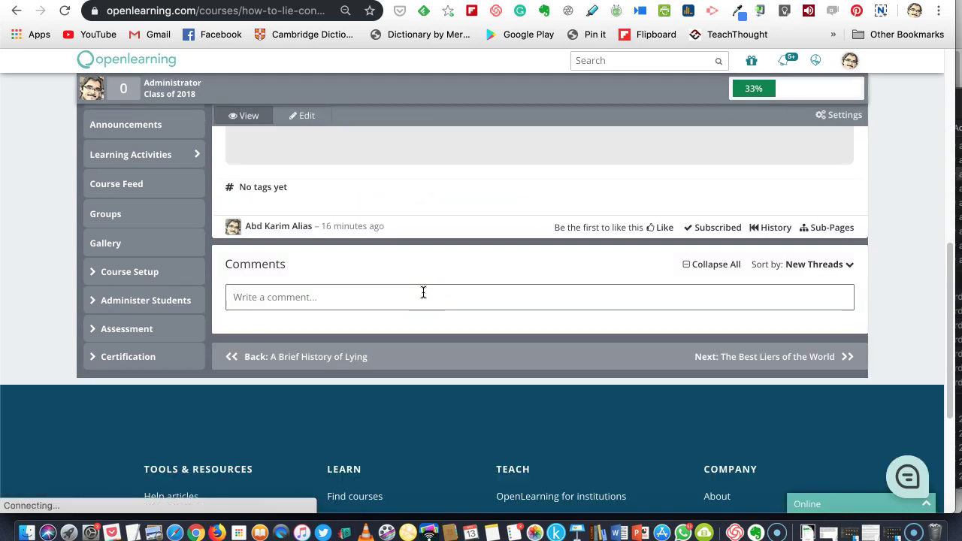
scroll(423, 292, up, 1)
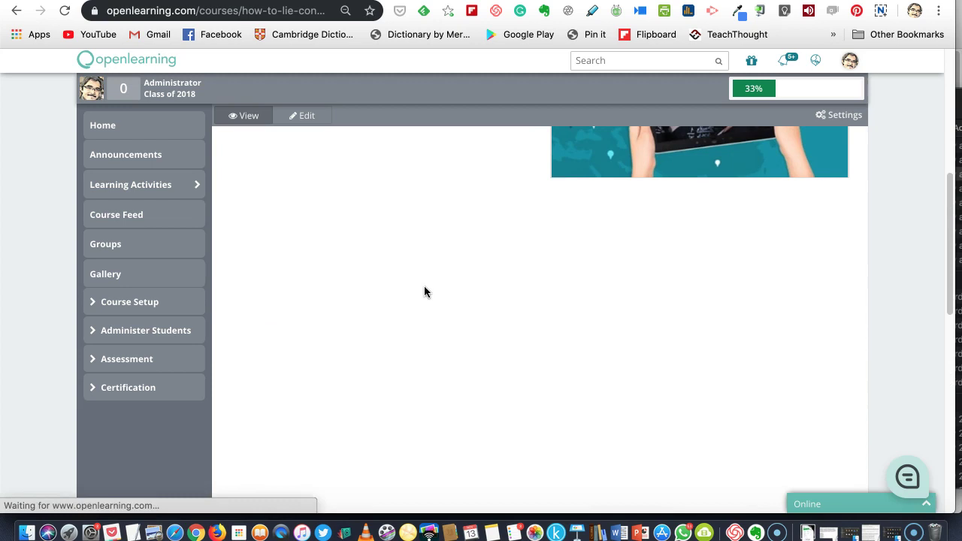
scroll(459, 287, down, 1)
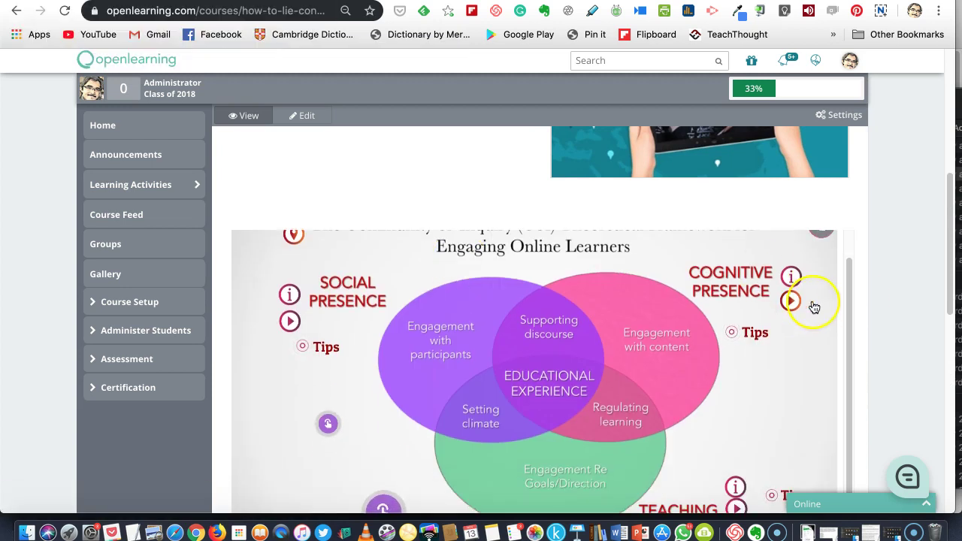
scroll(859, 301, down, 10)
scroll(860, 304, up, 5)
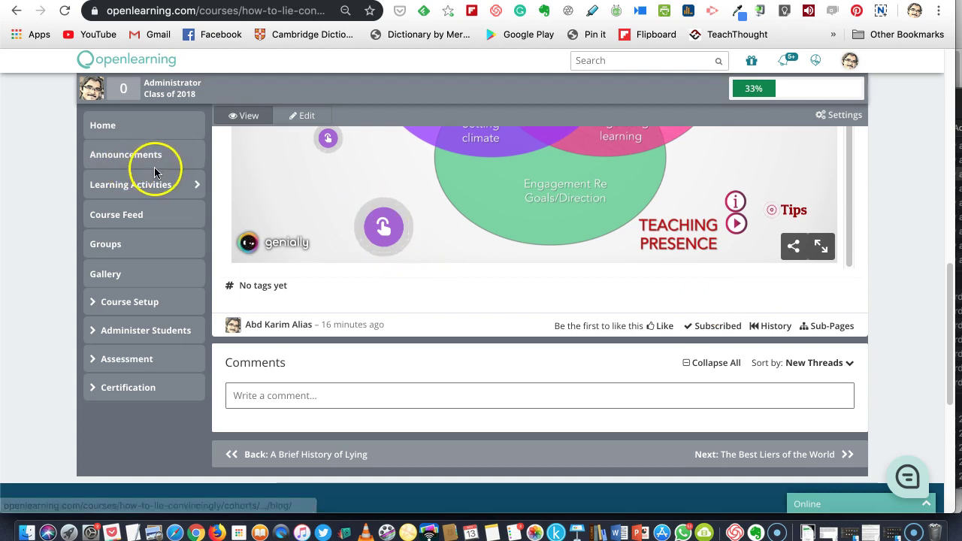
click(301, 117)
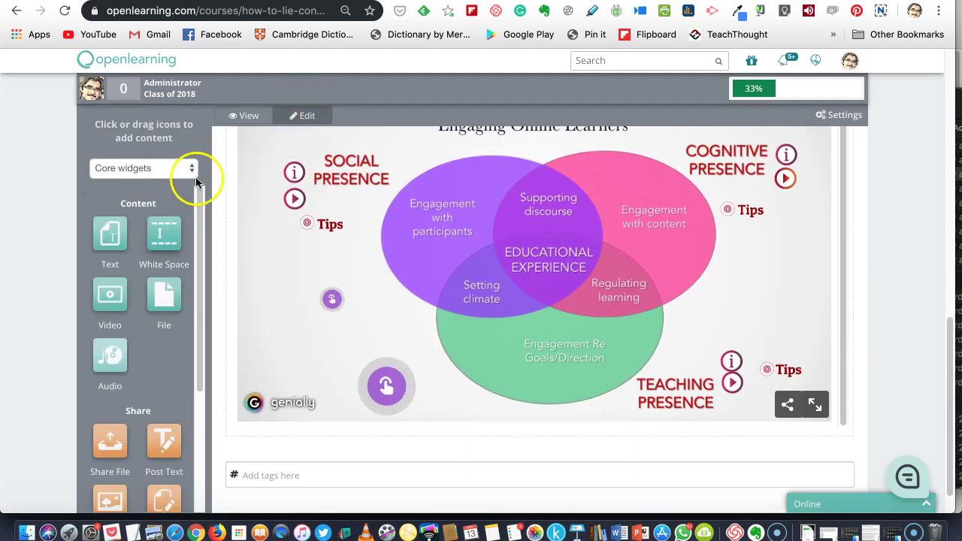
click(192, 170)
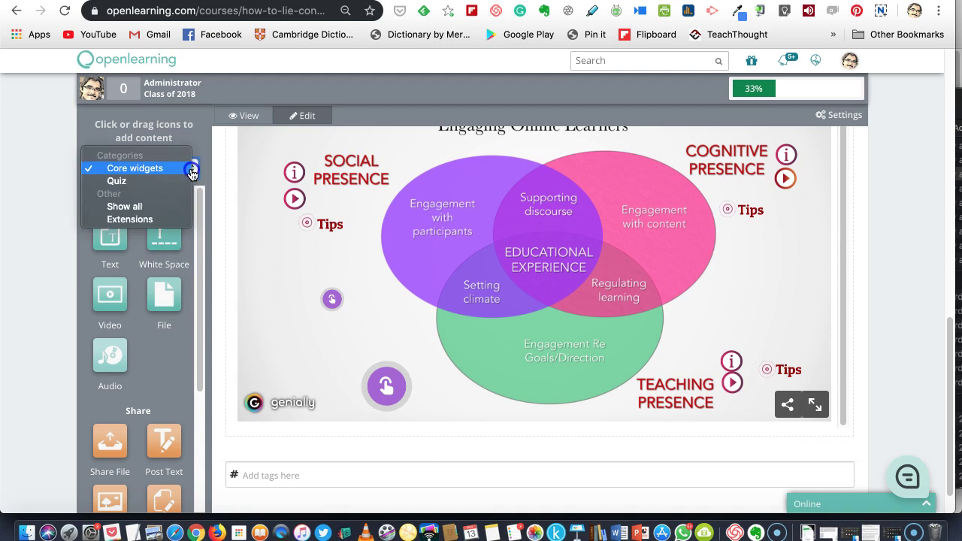
click(116, 182)
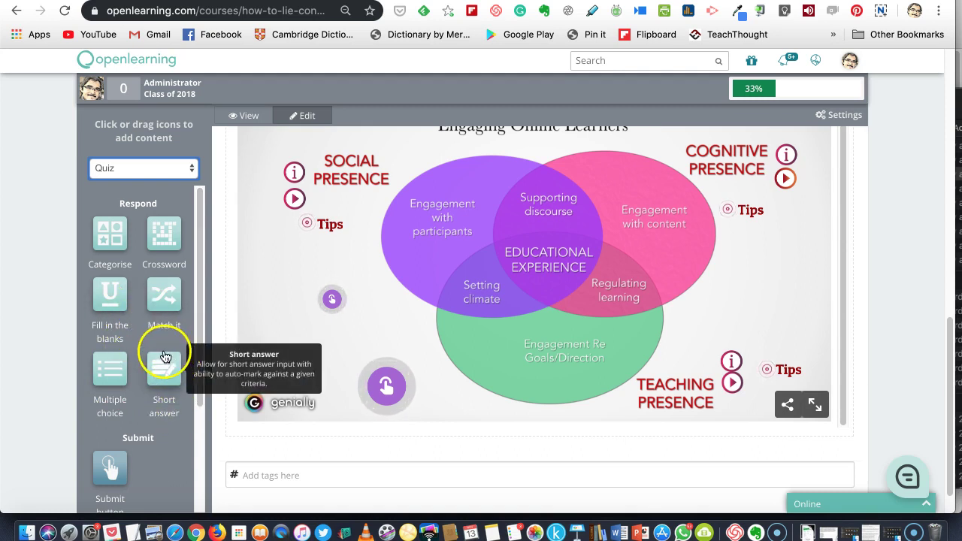
click(115, 303)
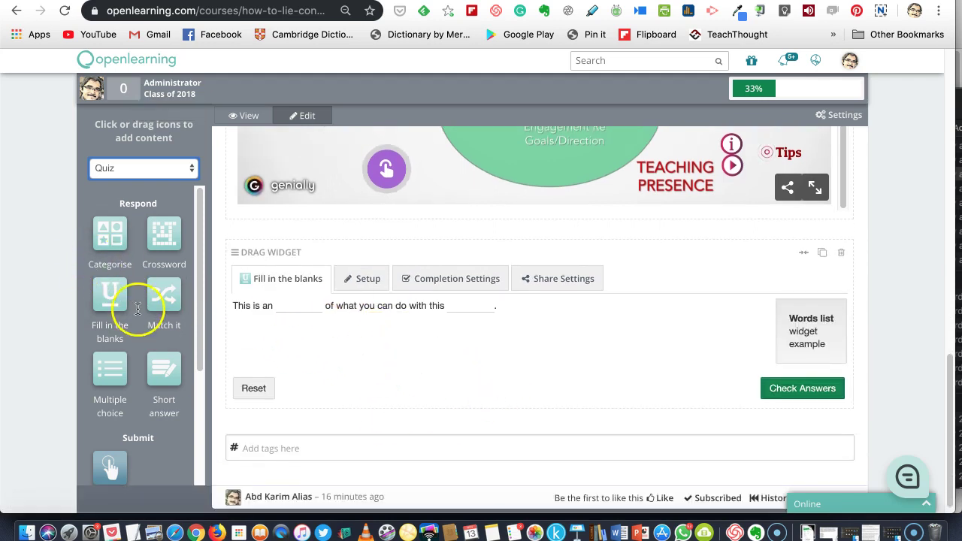
- Replace the widget's sample structure with "Proton is a car brand manufactured in _____", copying the sentence from the TextEdit notes
click(359, 279)
scroll(315, 383, down, 2)
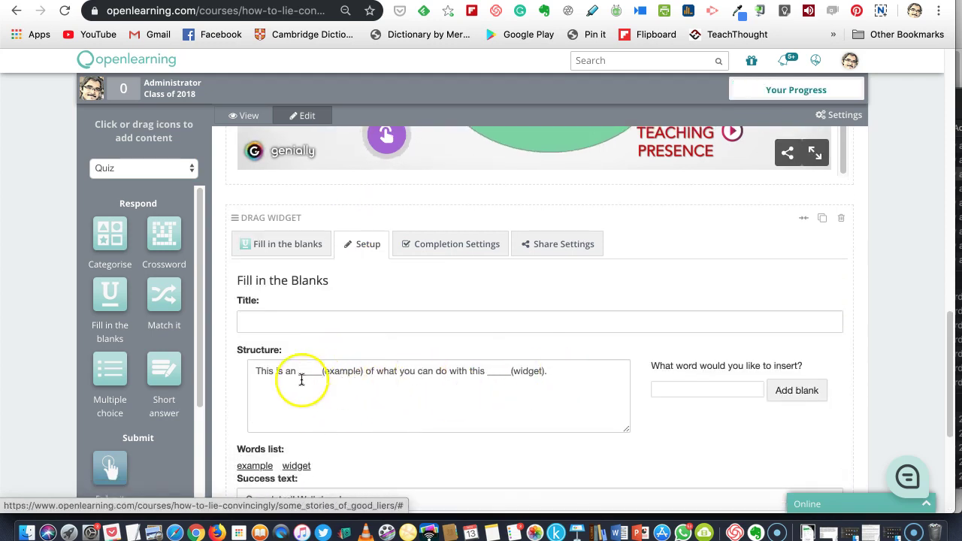
click(133, 532)
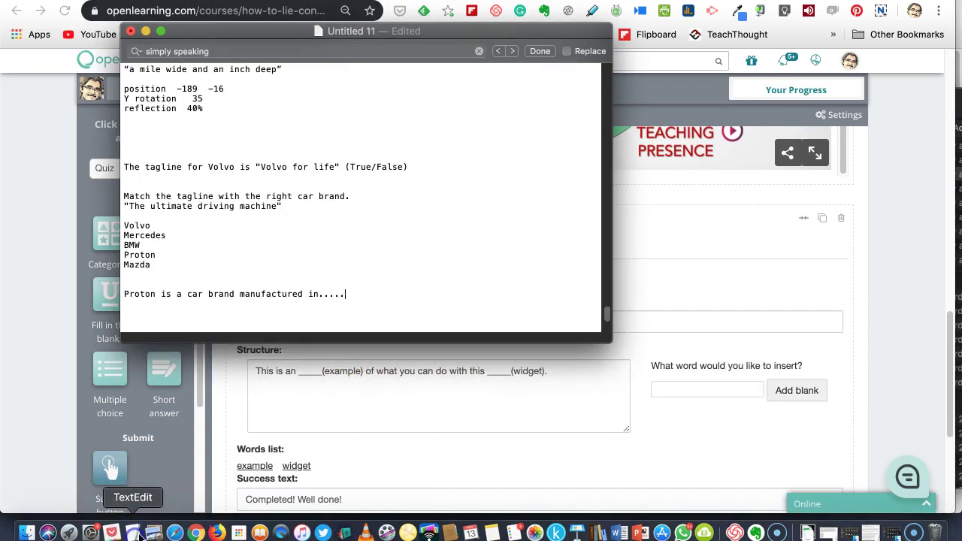
drag(319, 294, 125, 293)
key(super+c)
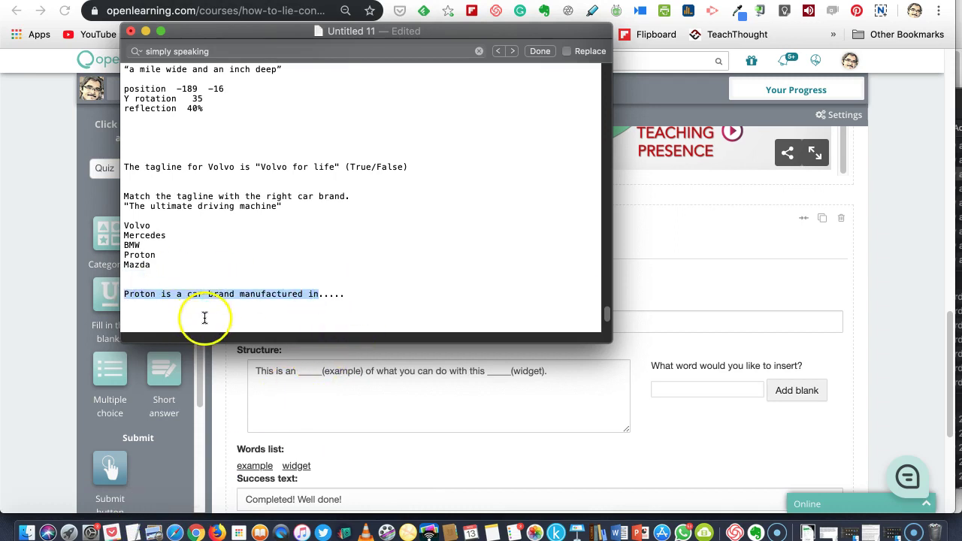
click(481, 390)
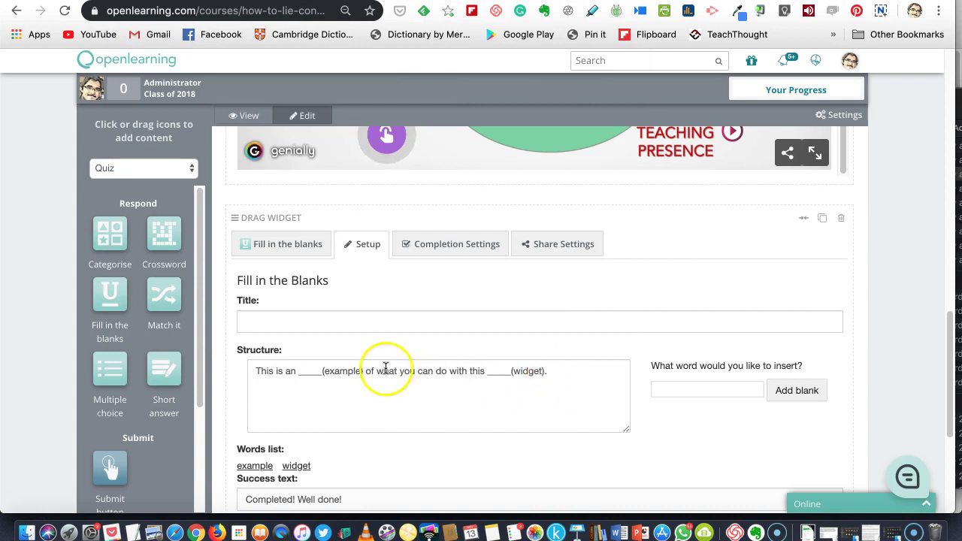
drag(487, 371, 240, 368)
key(super+v)
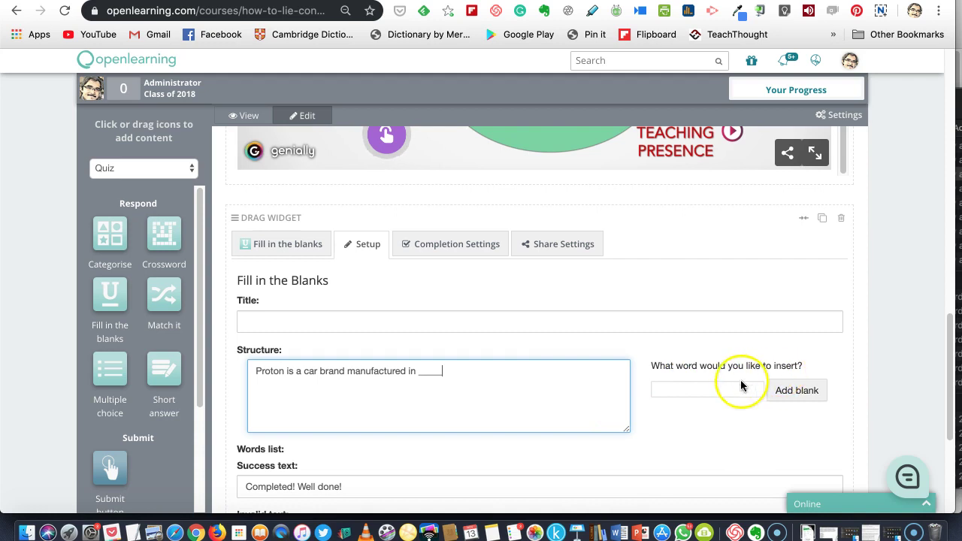
- Add a blank for the word "Malaysia" to the structure and delete the extra underscores before it
click(681, 389)
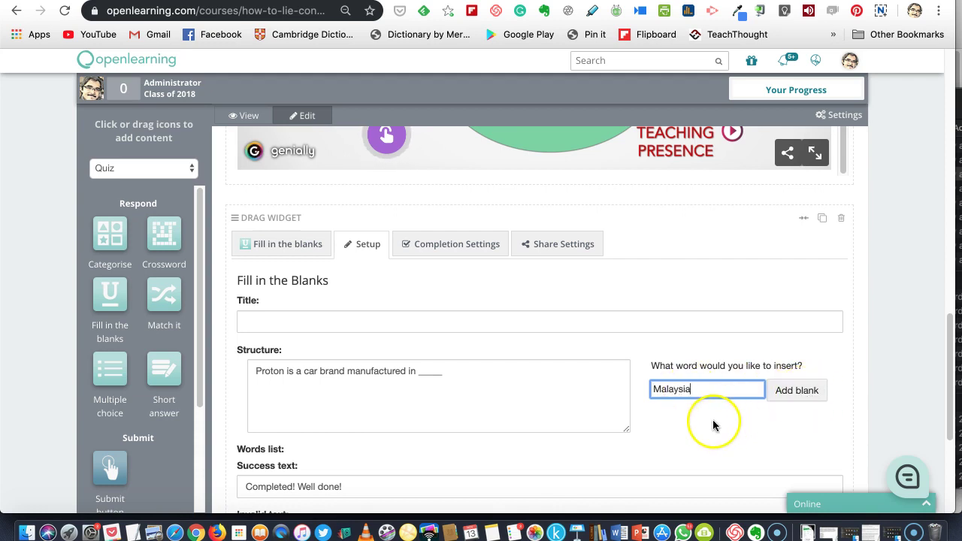
click(796, 398)
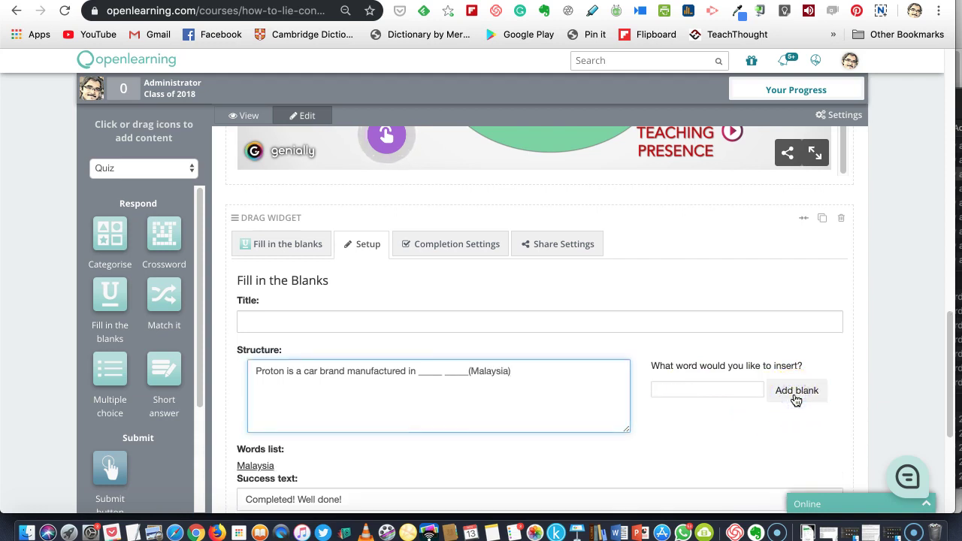
click(441, 377)
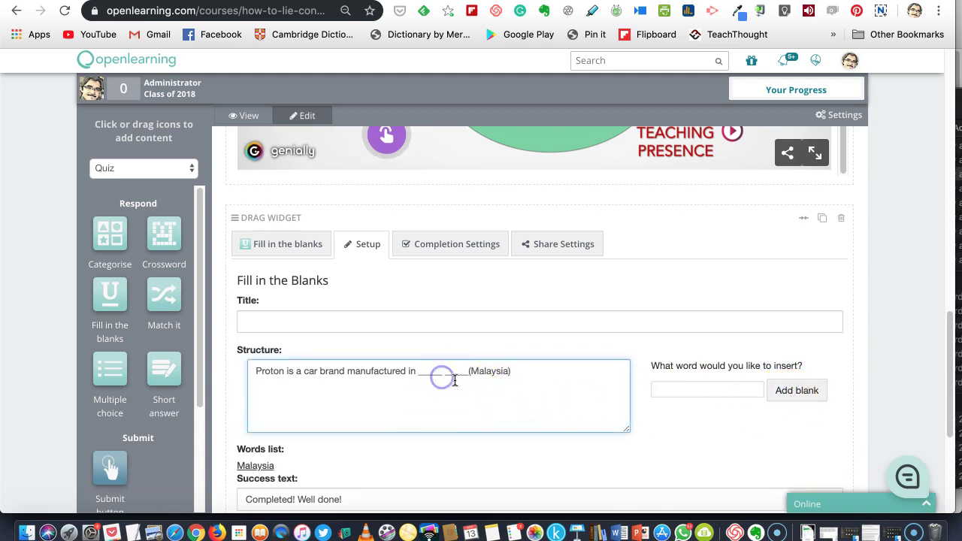
shift+click(424, 376)
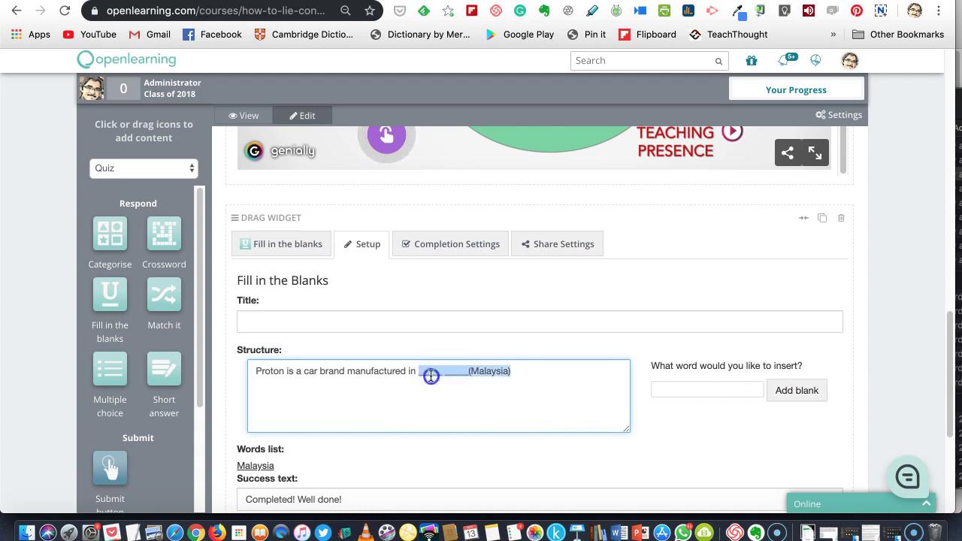
click(432, 377)
key(BackSpace)
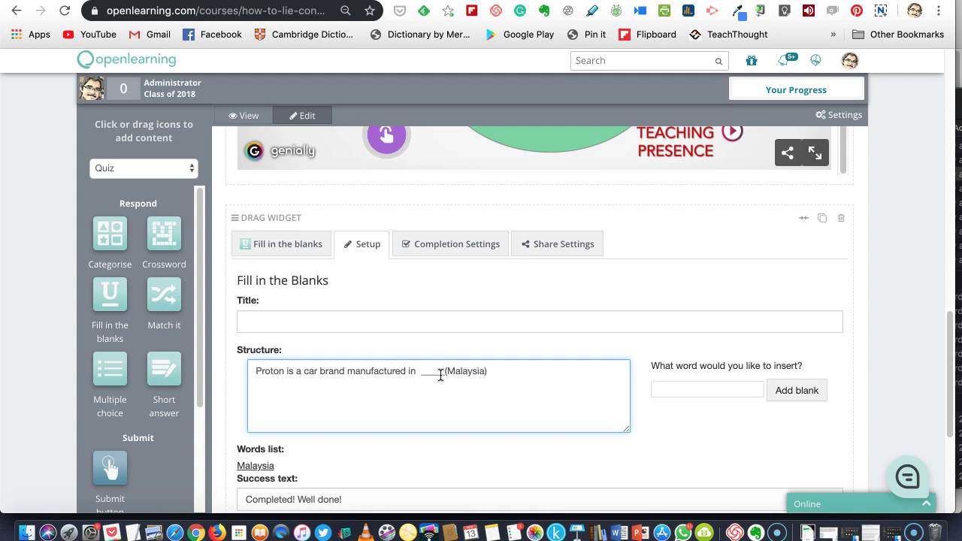
- Set the invalid text to "Please try again." and finish the fill-in-the-blanks setup
scroll(434, 404, down, 5)
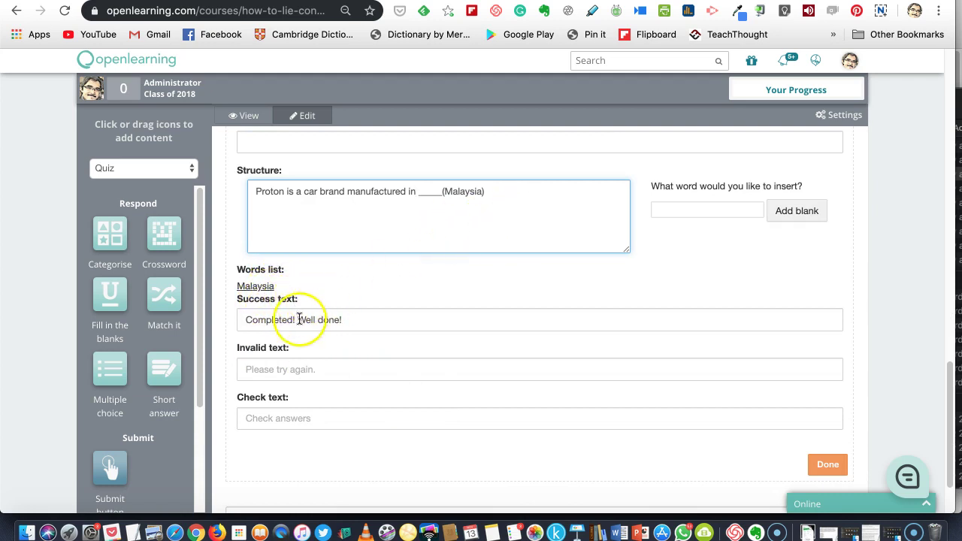
scroll(322, 326, down, 1)
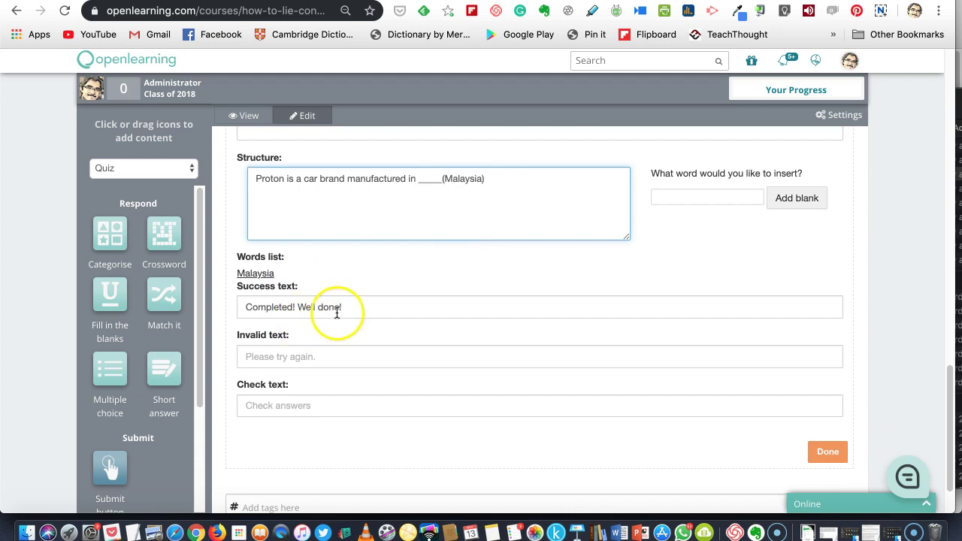
click(302, 354)
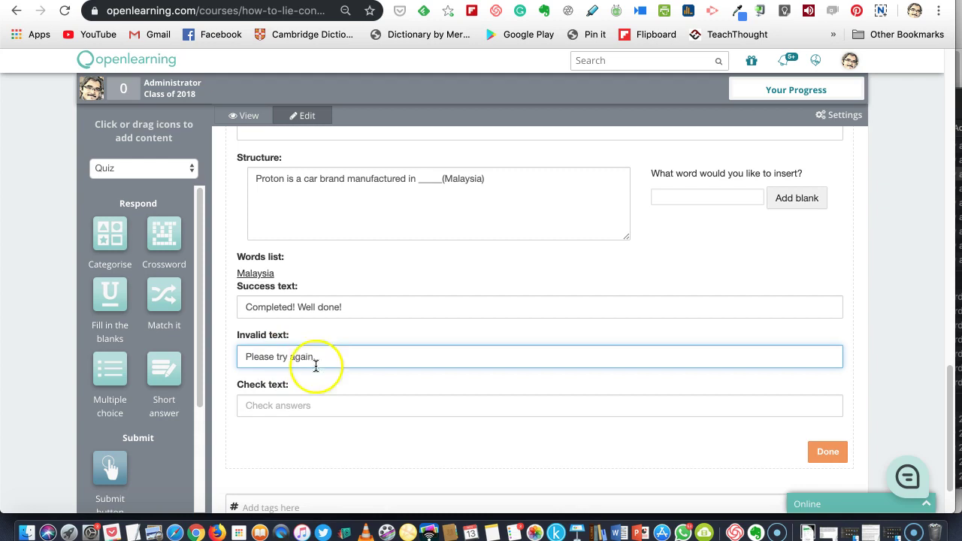
scroll(323, 372, down, 2)
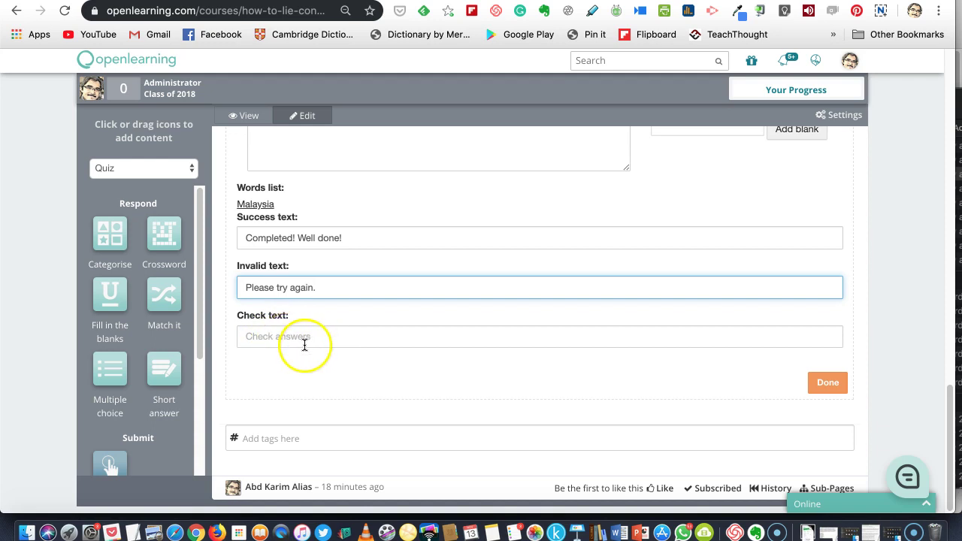
scroll(305, 345, up, 1)
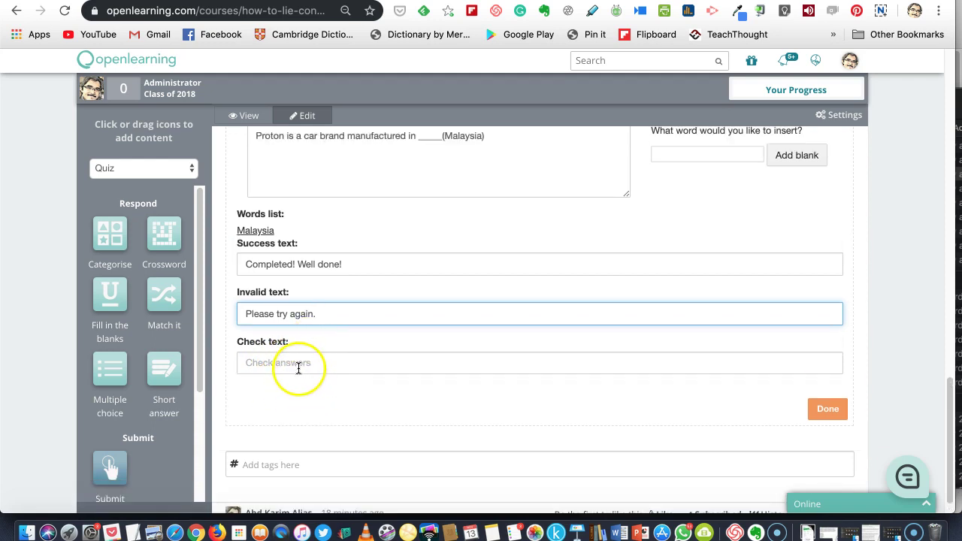
scroll(299, 369, down, 1)
scroll(300, 369, up, 1)
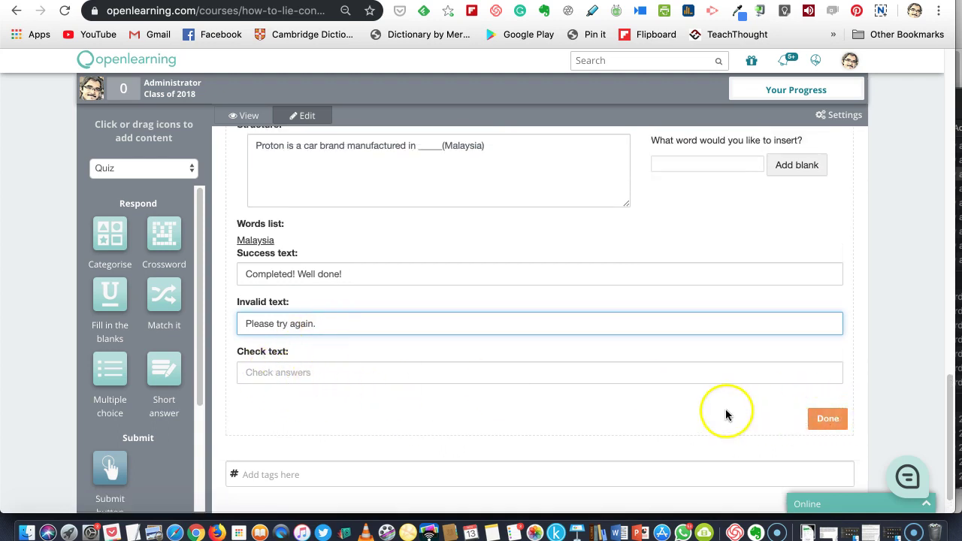
click(824, 425)
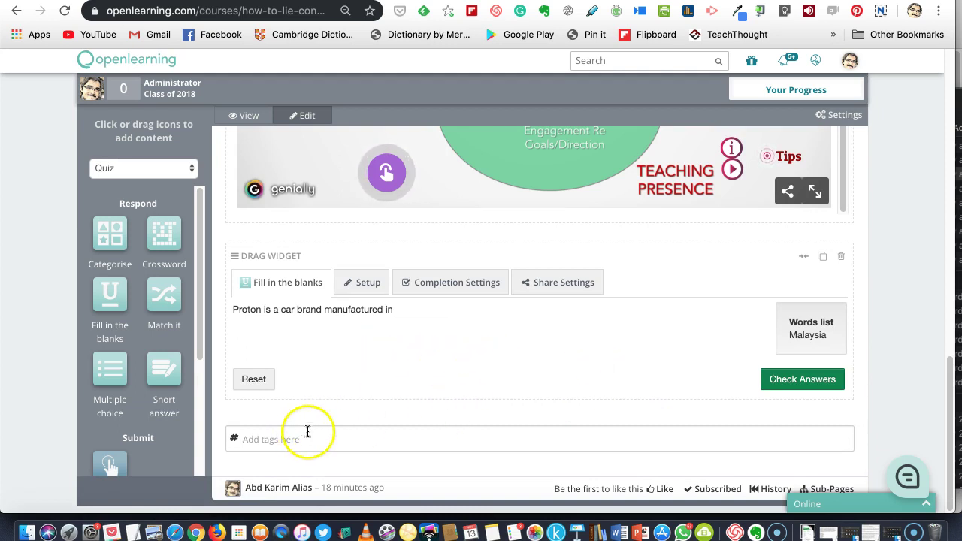
- Add a Multiple choice widget below the fill-in-the-blanks question and open its setup
drag(107, 372, 257, 362)
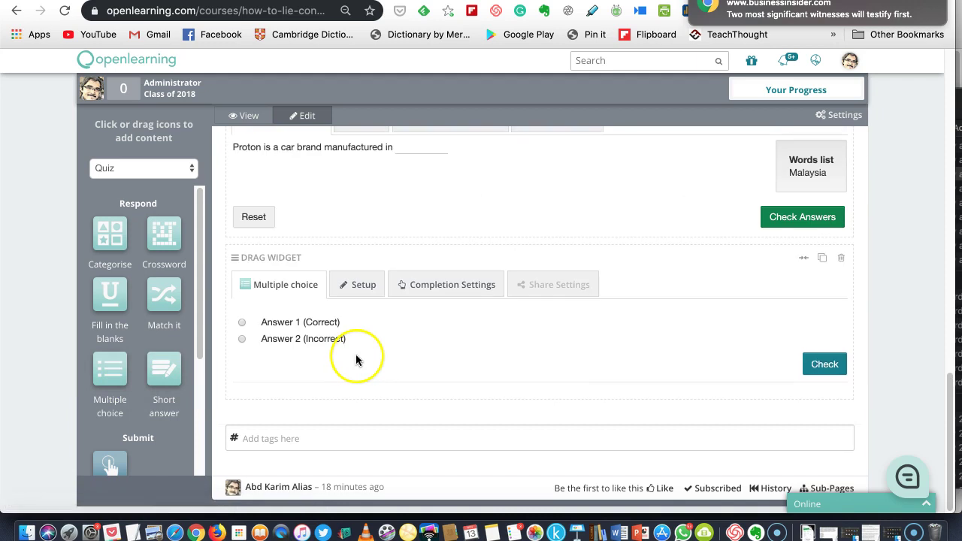
click(358, 288)
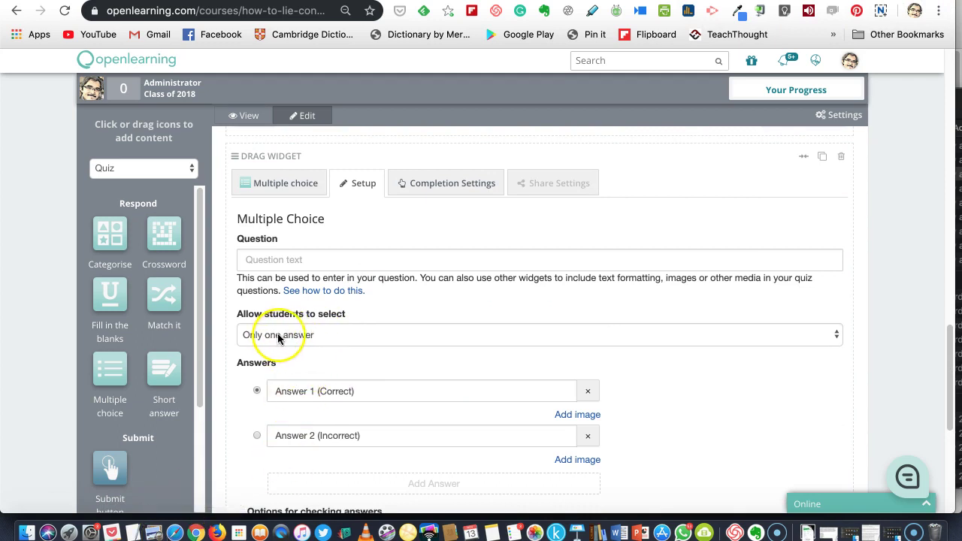
click(272, 260)
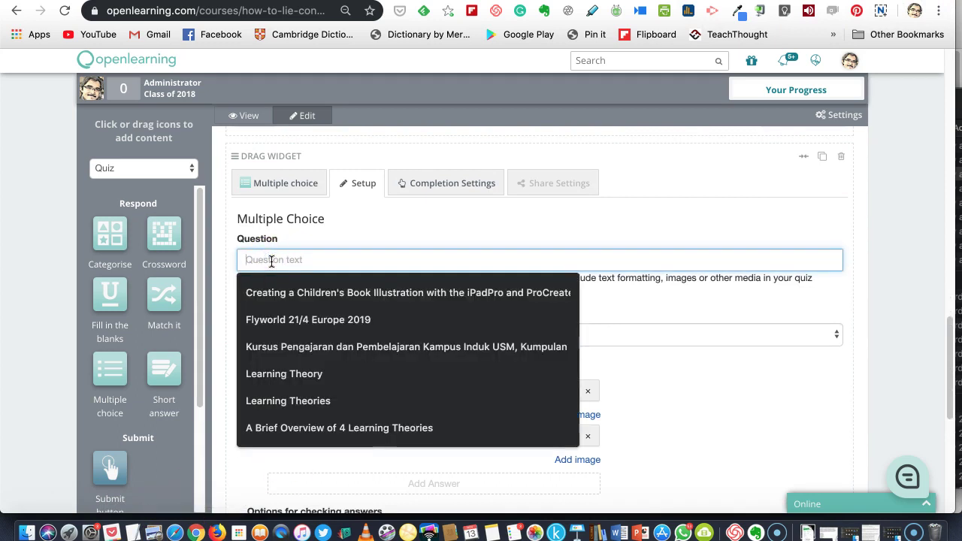
- Copy "Match the tagline with the right car brand. "The ultimate driving machine"" from the TextEdit notes into the multiple-choice question text
click(133, 533)
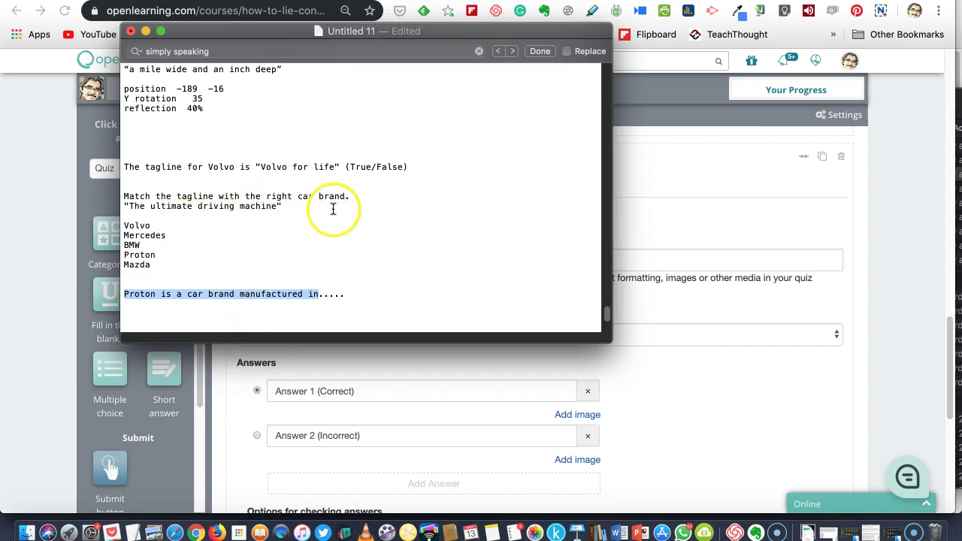
drag(288, 209, 121, 194)
key(super+c)
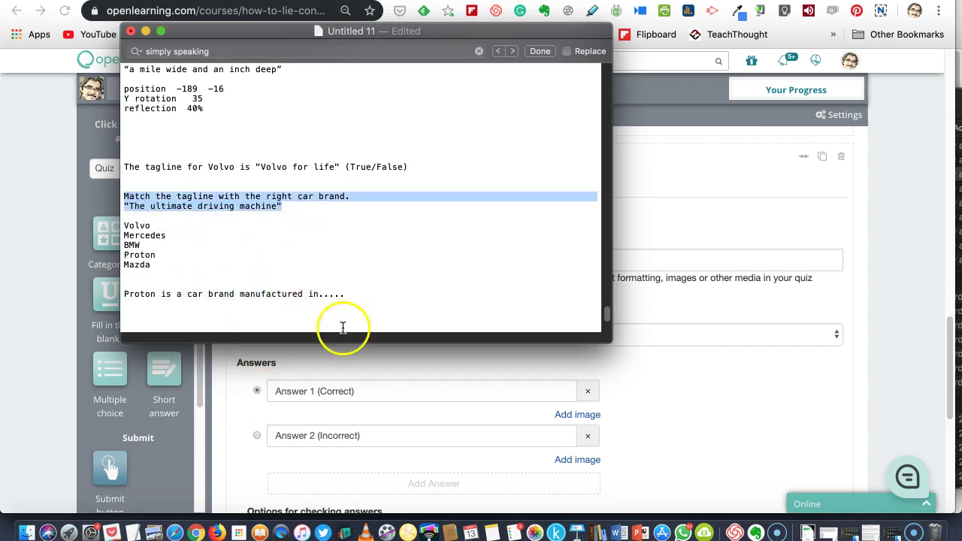
click(612, 262)
click(337, 263)
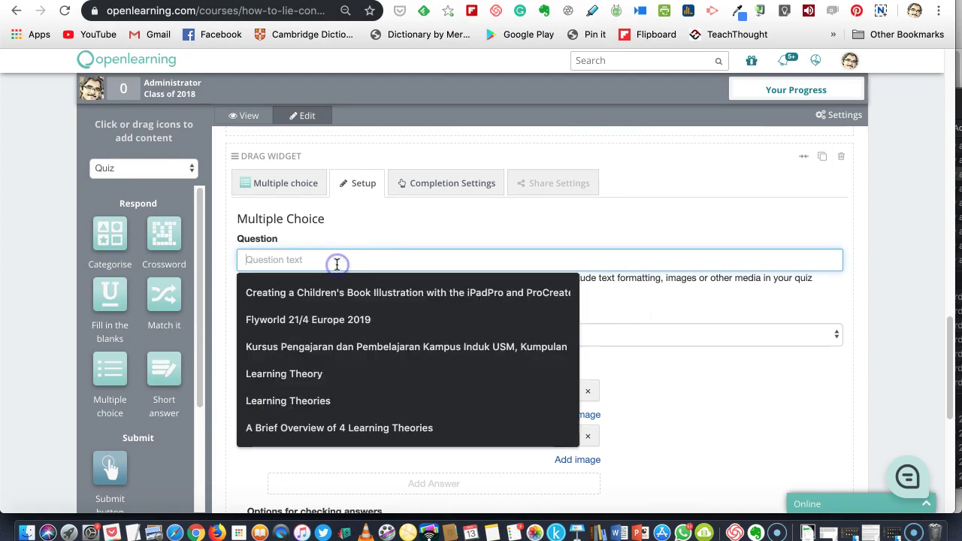
key(super+v)
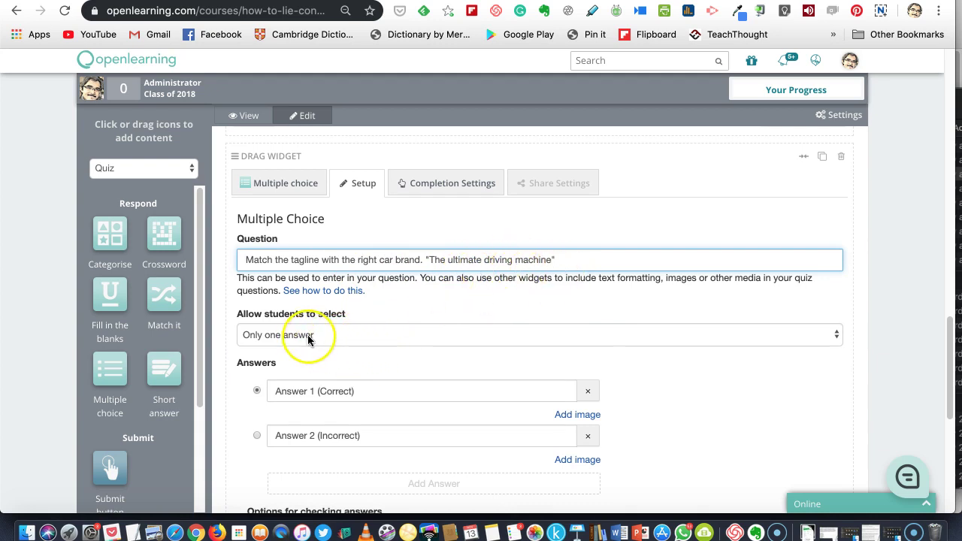
- Keep the selection limited to only one answer and replace the first answer with "Volvo" copied from the TextEdit notes
click(835, 336)
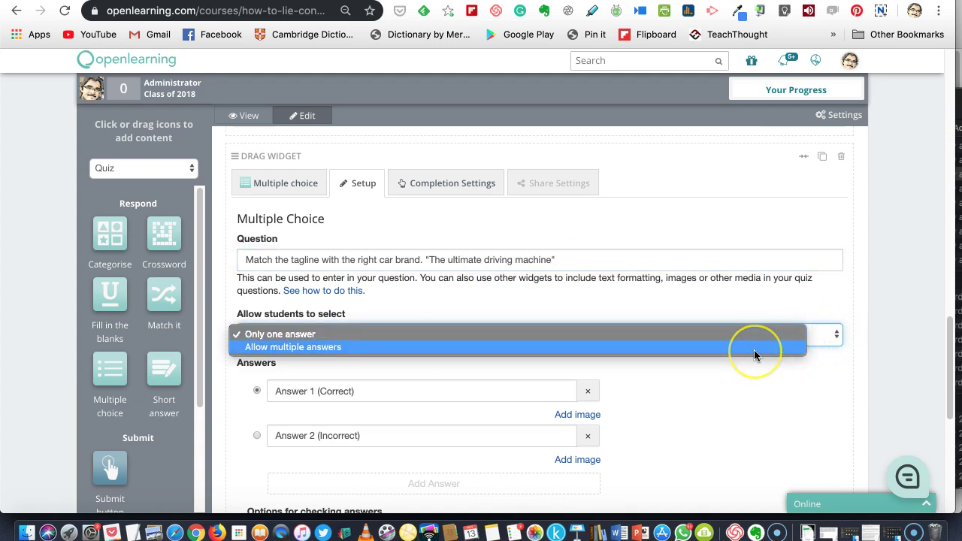
click(582, 331)
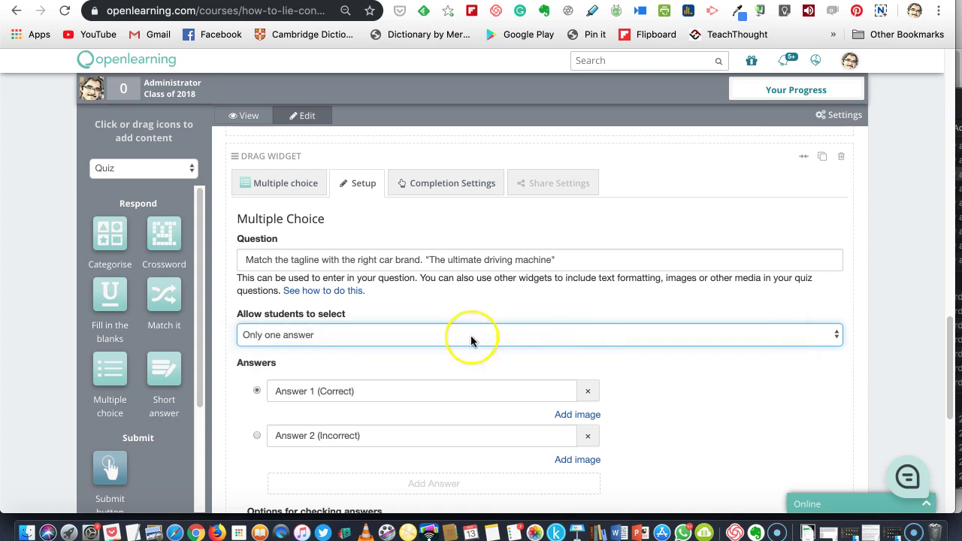
click(132, 535)
drag(154, 227, 126, 223)
key(super+c)
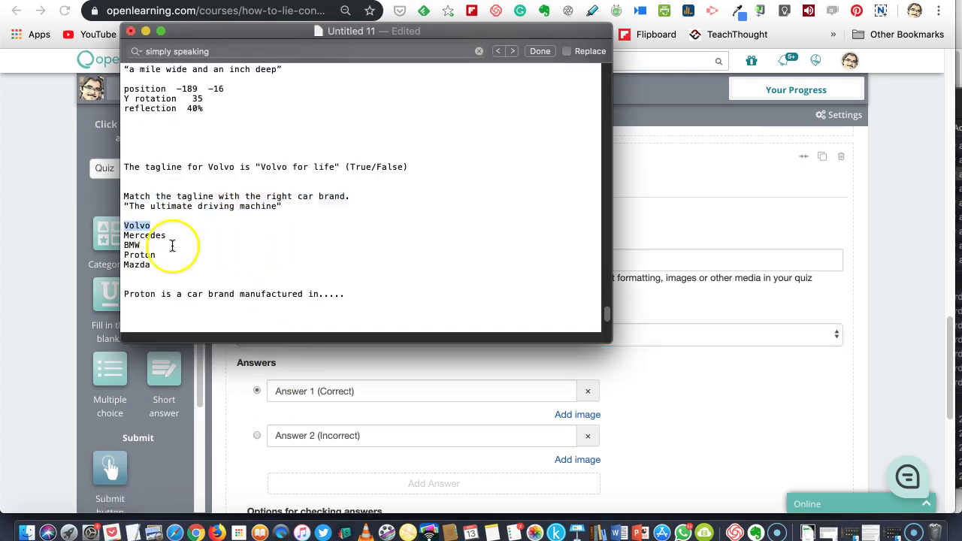
click(322, 391)
drag(354, 389, 240, 381)
key(super+v)
- Copy "Mercedes" from the TextEdit notes and replace the second answer with it
click(132, 535)
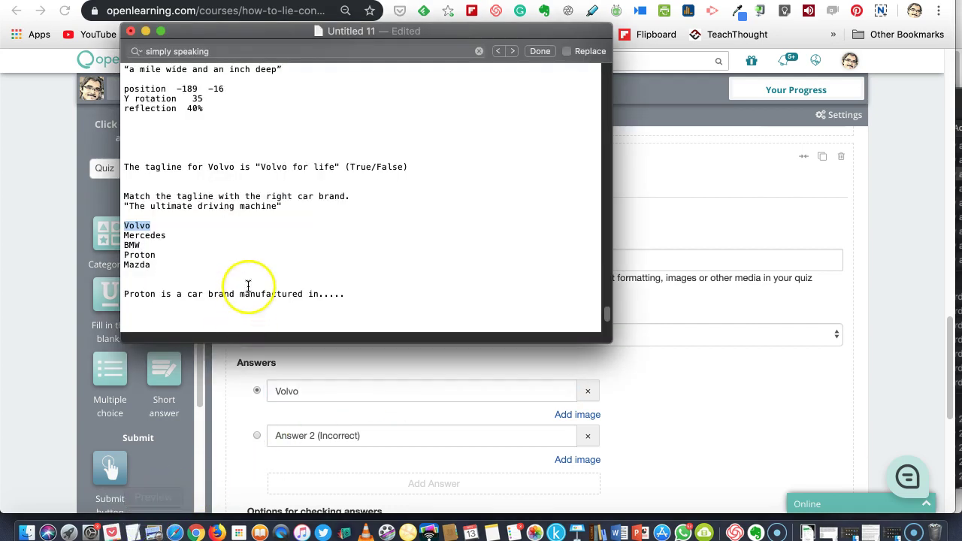
drag(168, 236, 130, 235)
key(super+c)
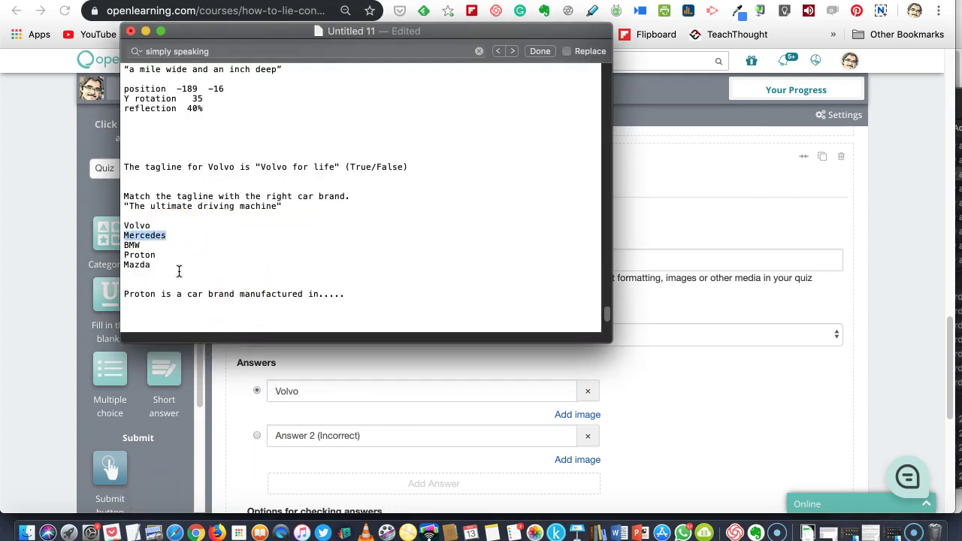
click(343, 398)
drag(383, 433, 253, 434)
key(super+v)
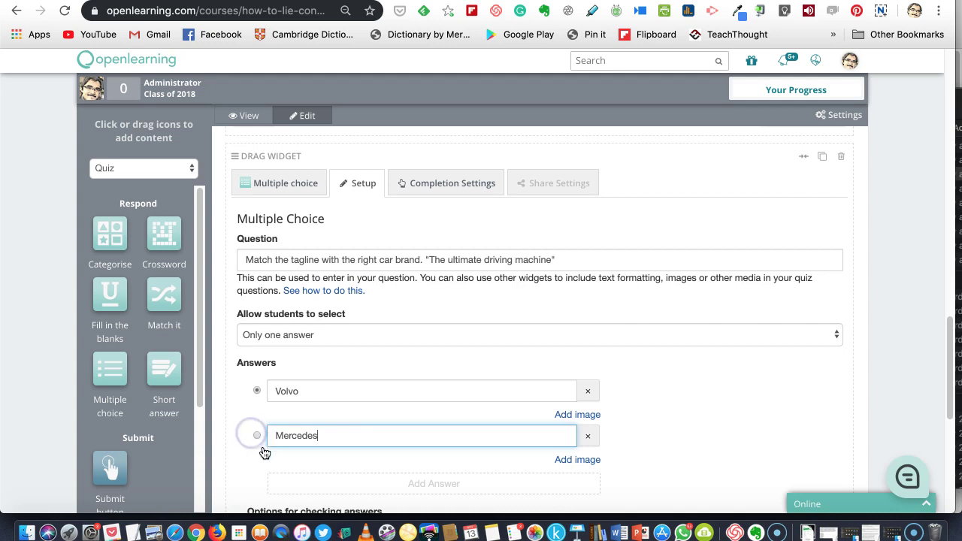
- Add a third answer to the multiple-choice question and fill it with "BMW" from the TextEdit notes
click(132, 535)
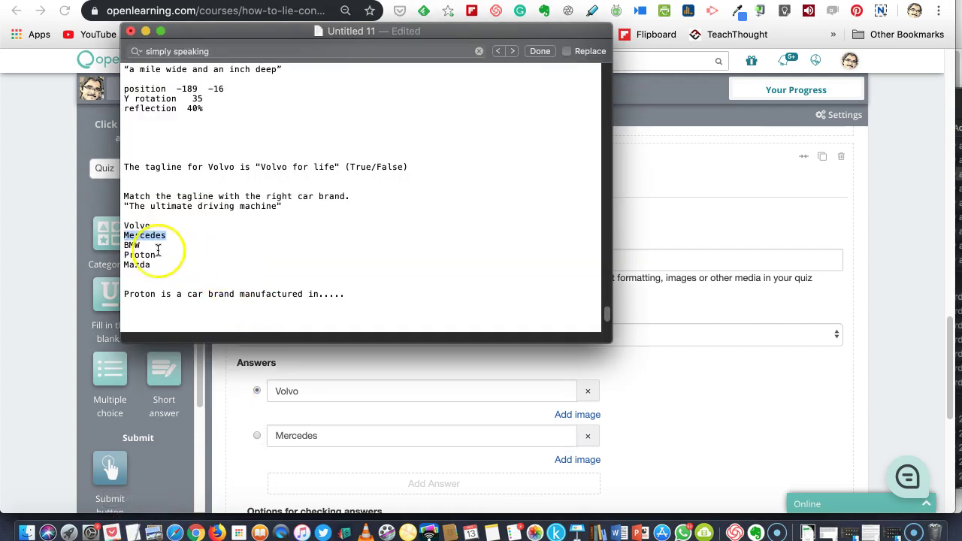
drag(142, 245, 124, 246)
scroll(313, 447, down, 3)
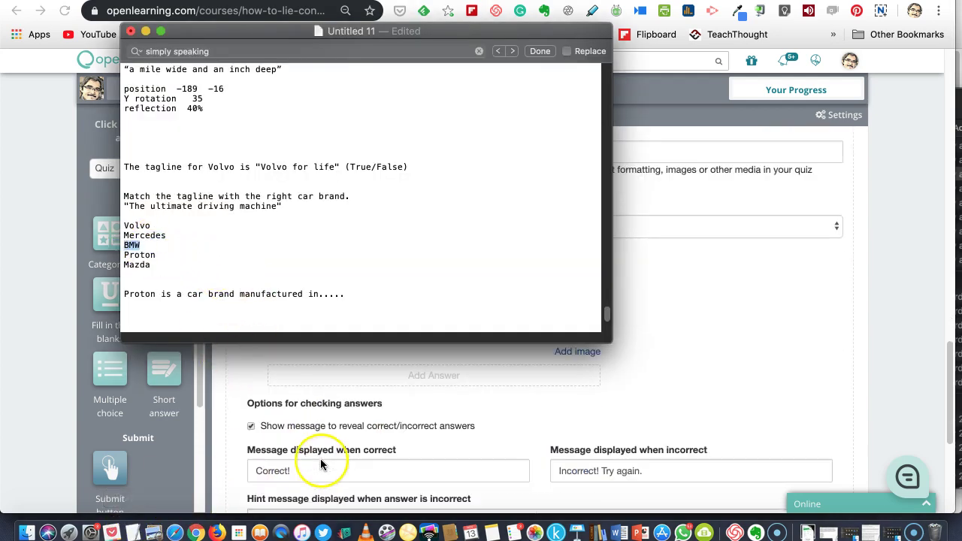
click(319, 362)
click(305, 371)
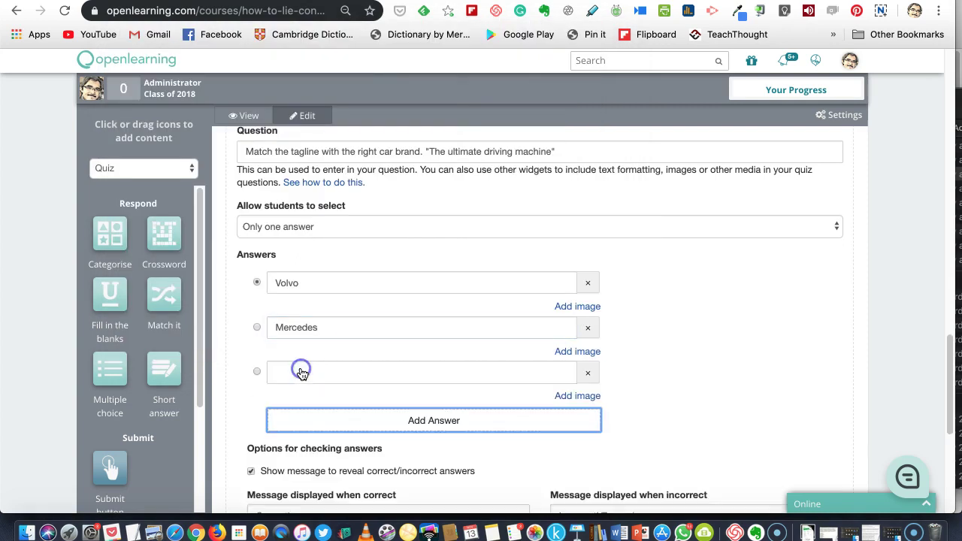
click(342, 375)
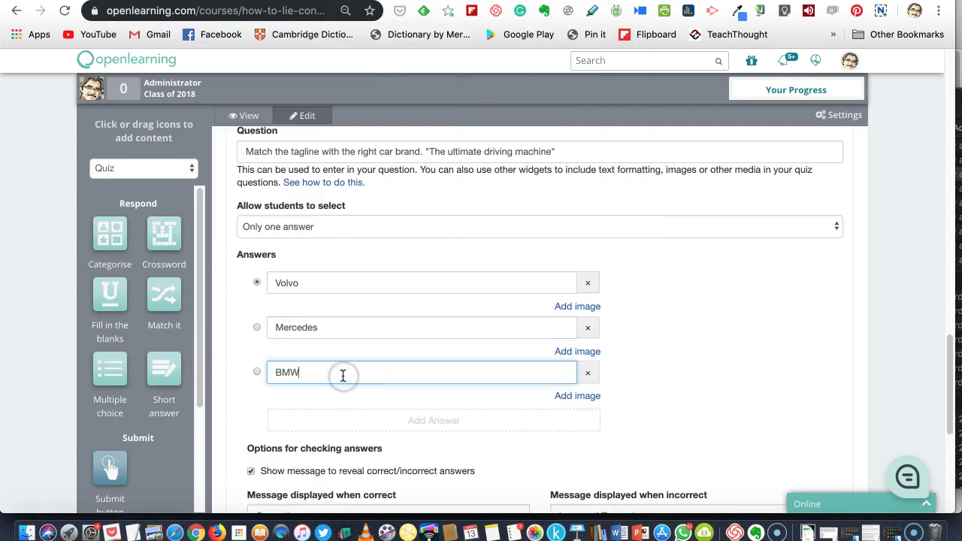
- Add a fourth answer and fill it with "Proton" copied from the TextEdit notes
click(423, 421)
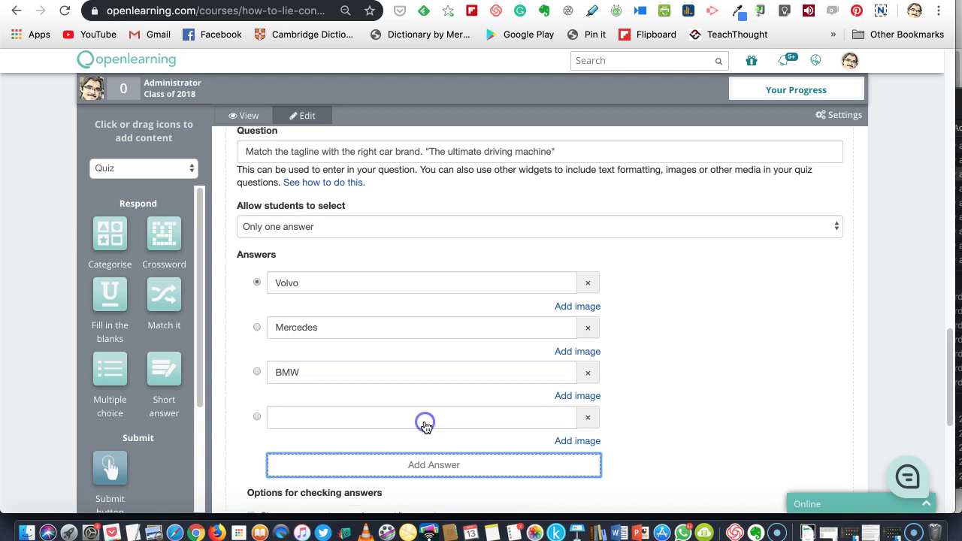
click(132, 533)
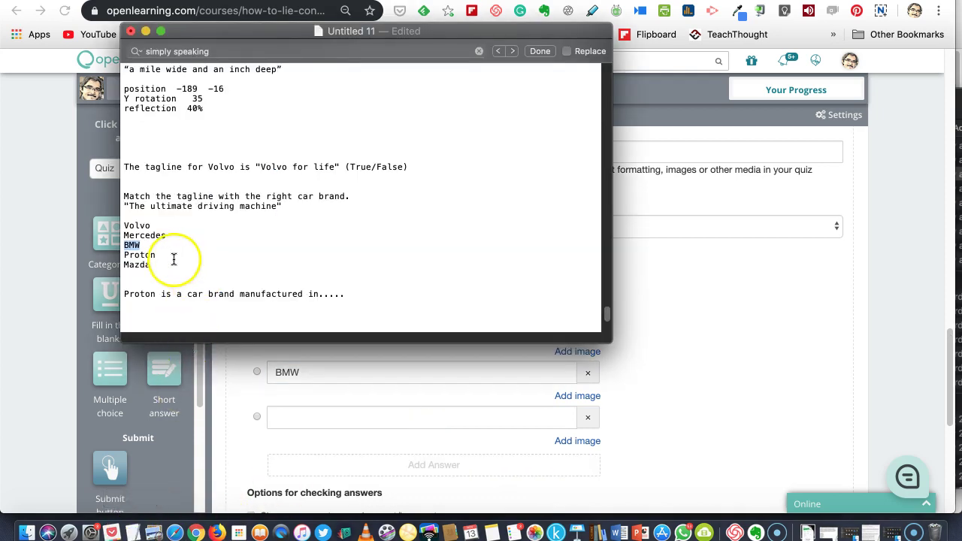
double_click(136, 255)
key(super+c)
click(318, 409)
click(313, 414)
key(super+v)
- Add a fifth answer with "Mazda" from the TextEdit notes and mark BMW as the correct answer
click(440, 472)
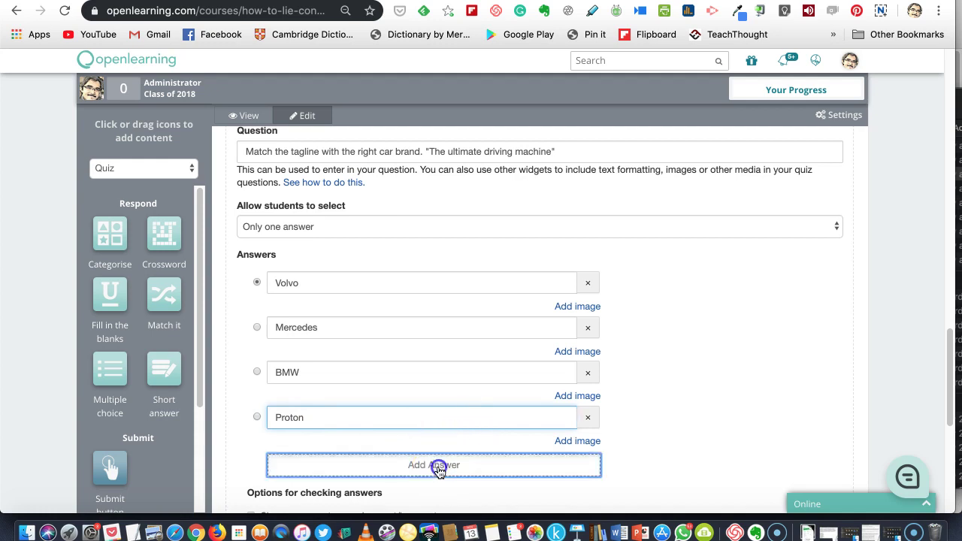
click(132, 533)
click(146, 268)
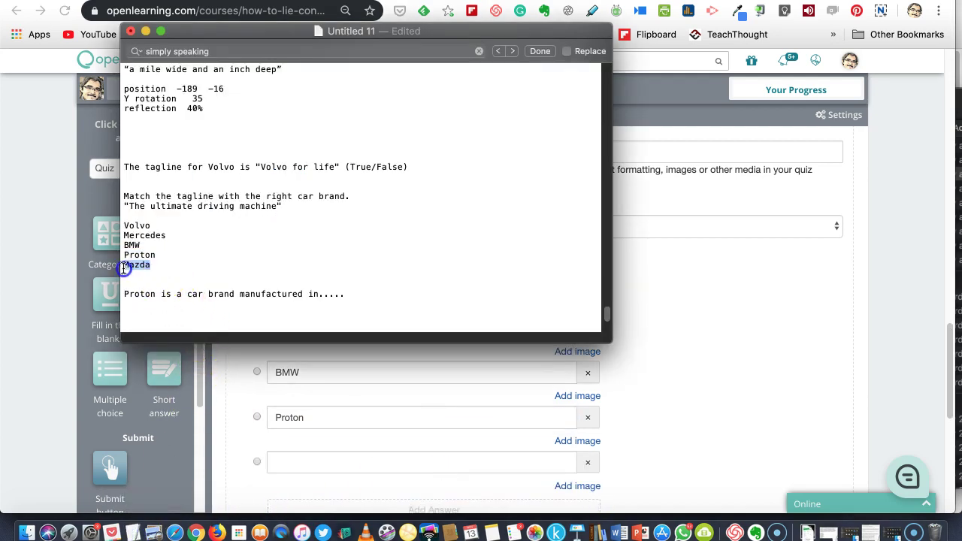
click(291, 460)
click(292, 460)
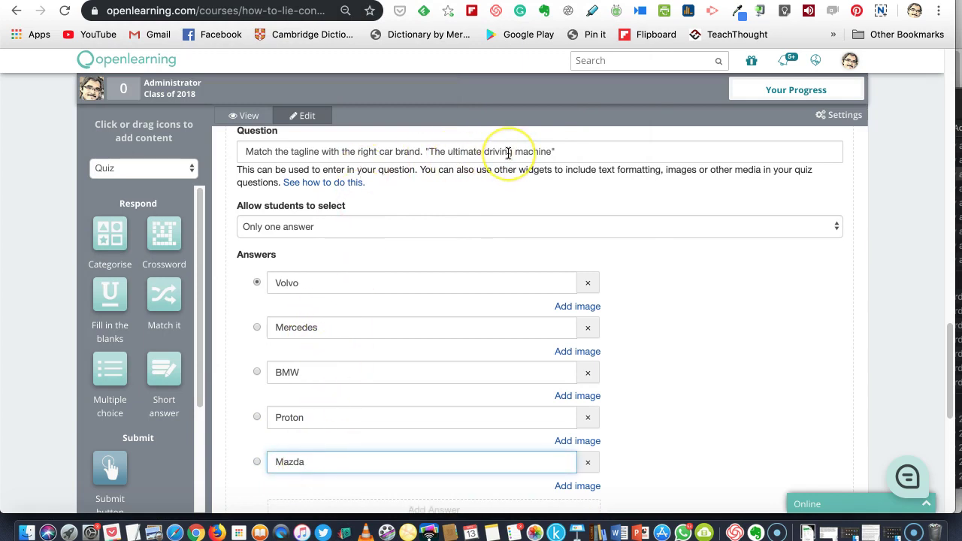
click(258, 372)
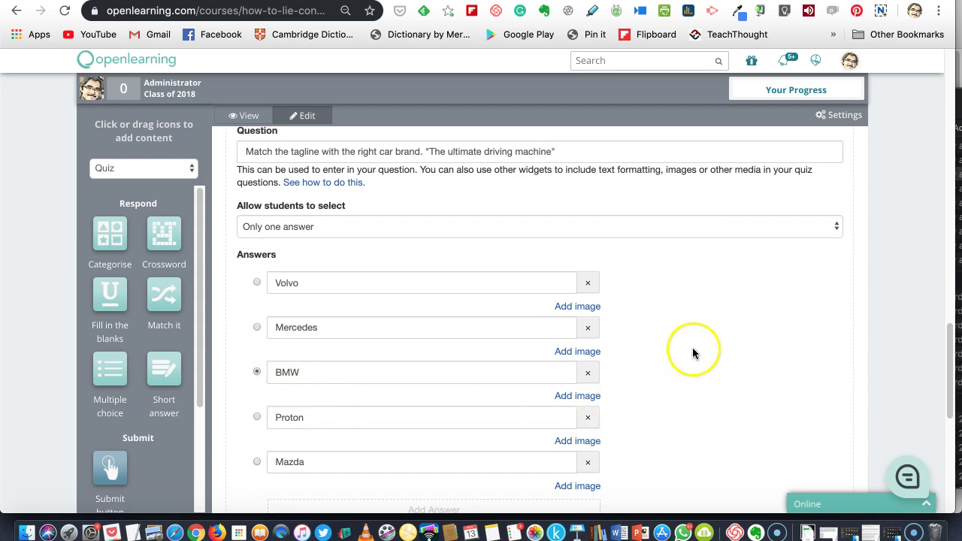
- Check the correct and incorrect feedback messages and the hint field, and finish the multiple-choice setup
scroll(418, 395, down, 5)
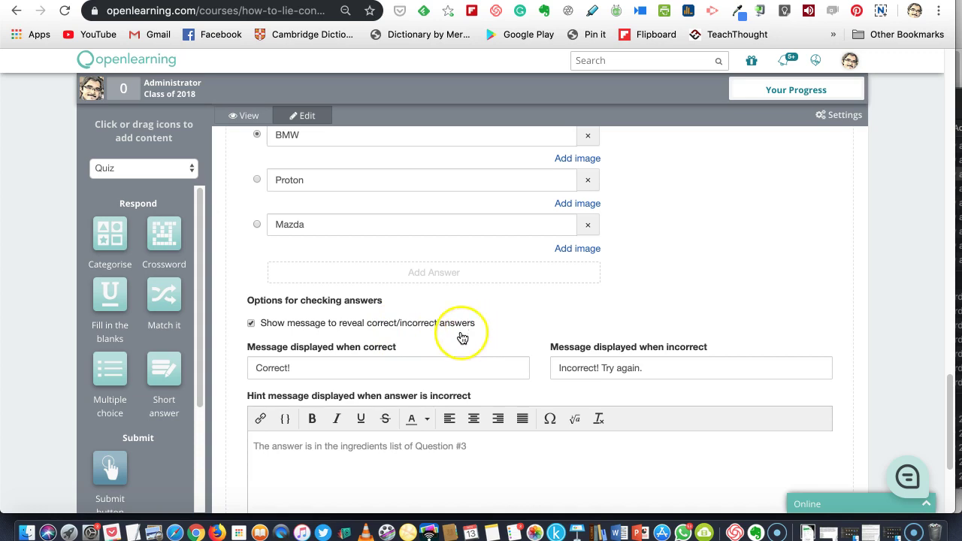
drag(298, 368, 266, 363)
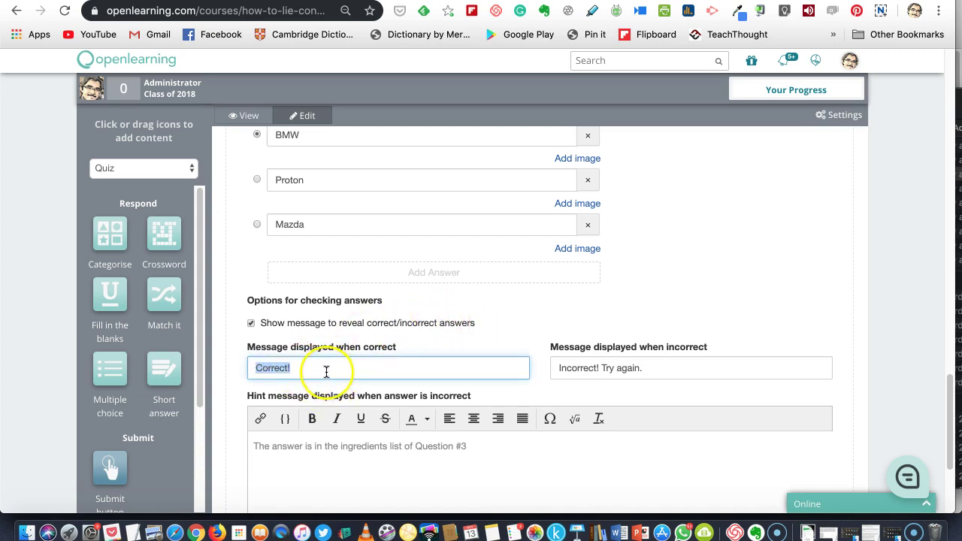
click(300, 370)
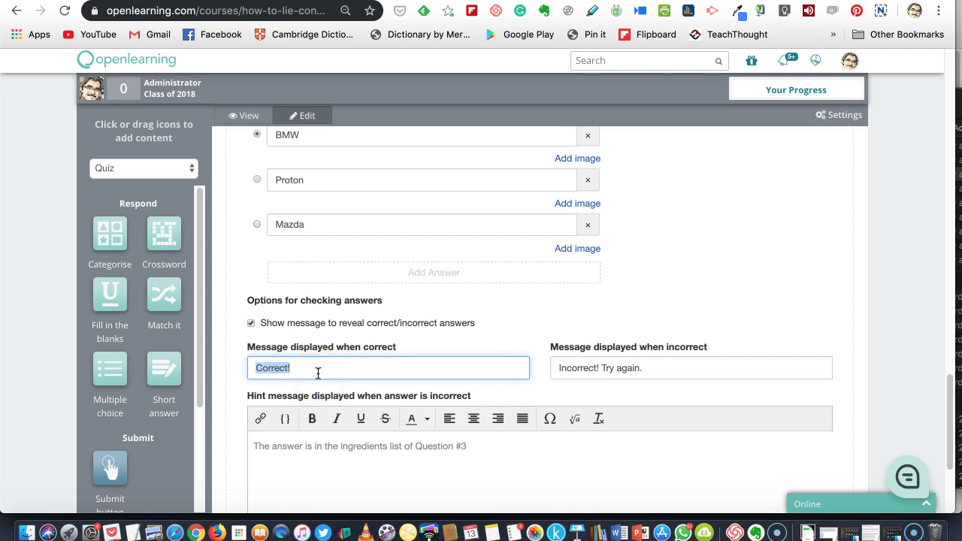
drag(644, 368, 560, 364)
scroll(446, 433, down, 1)
click(284, 432)
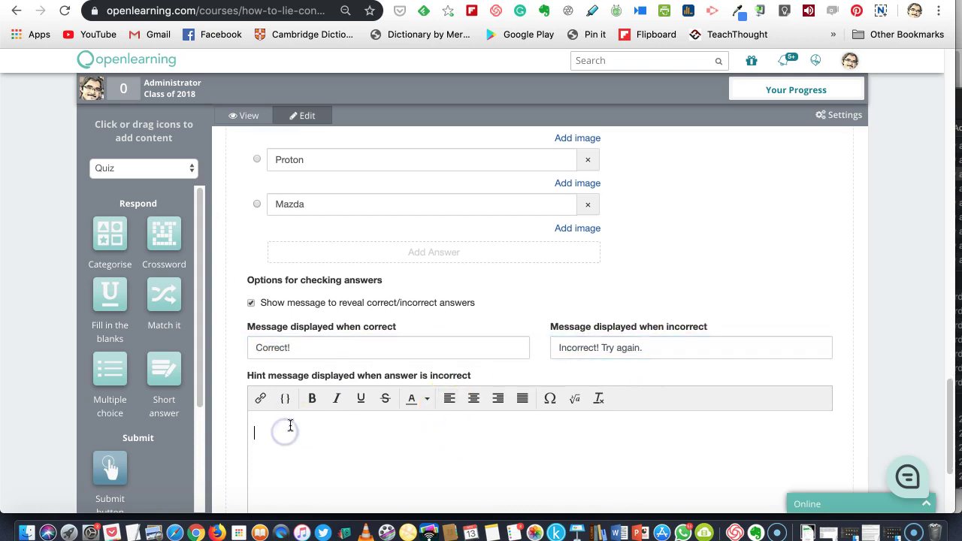
scroll(623, 345, down, 3)
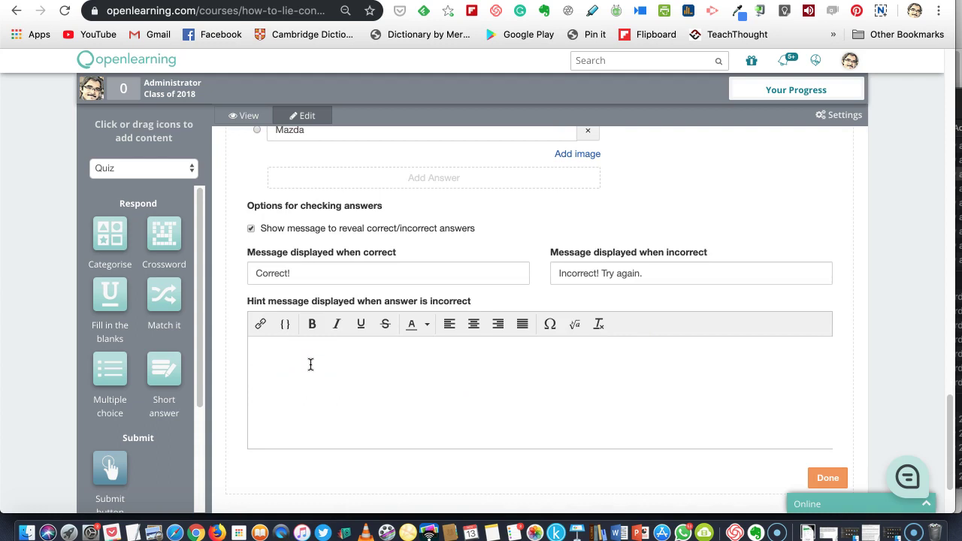
scroll(474, 365, up, 1)
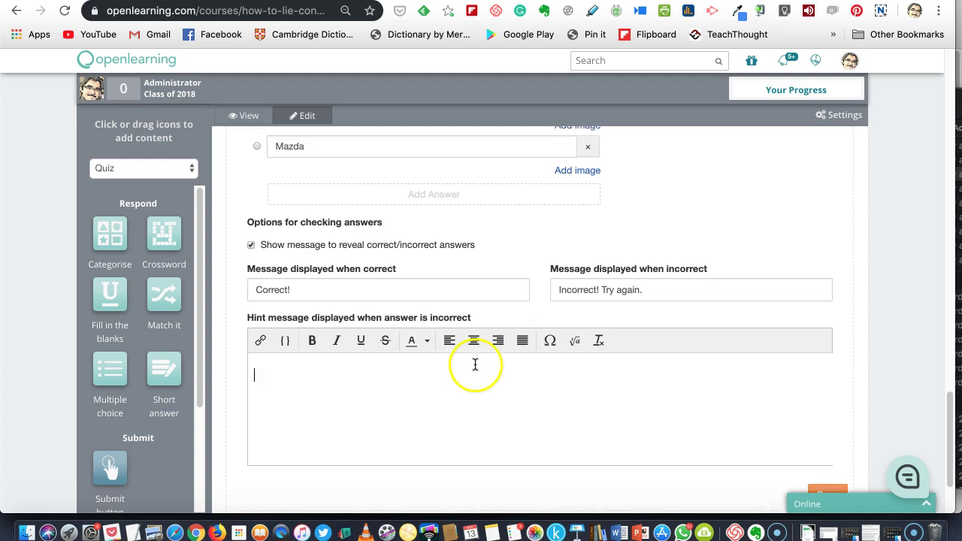
click(298, 373)
scroll(477, 396, down, 4)
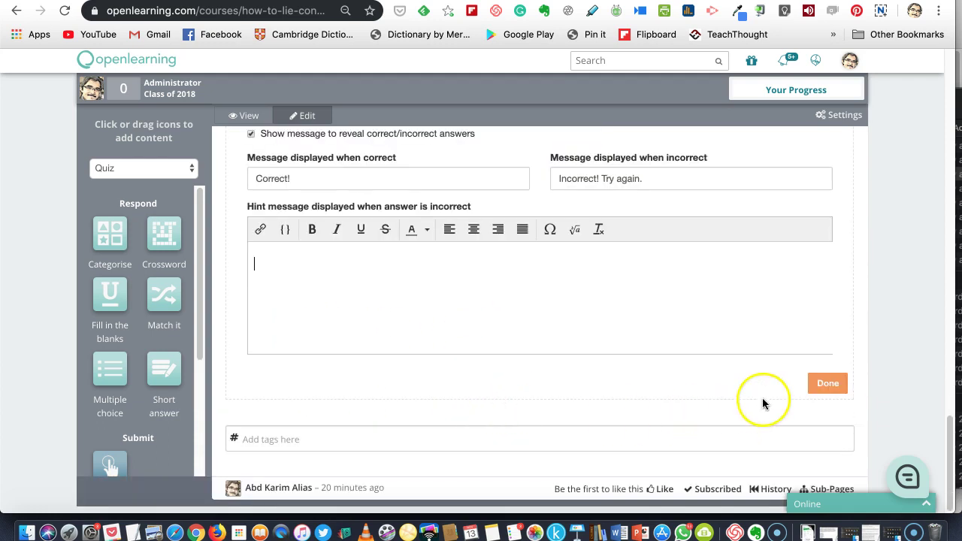
click(826, 385)
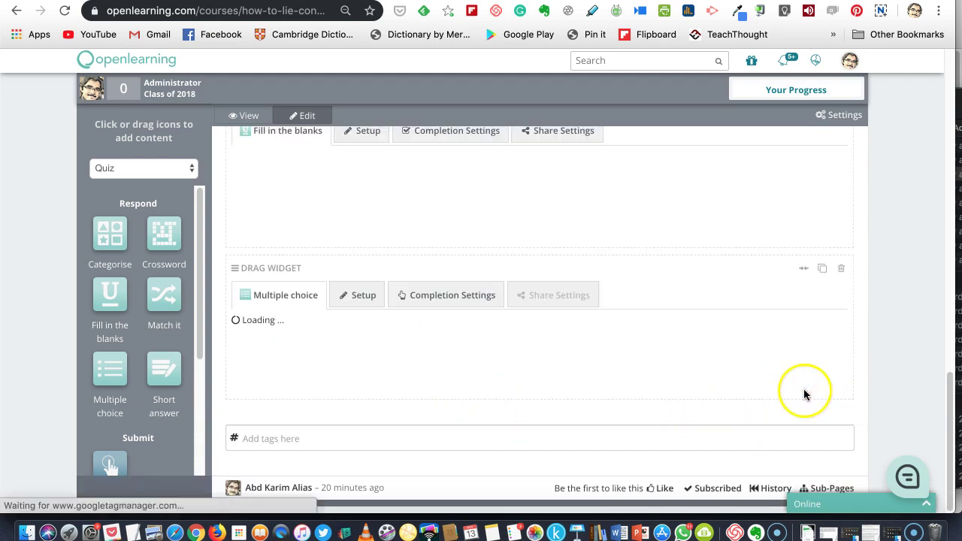
- Switch the lesson page to view mode and examine how the fill-in-the-blanks and multiple-choice questions are displayed
scroll(654, 383, up, 4)
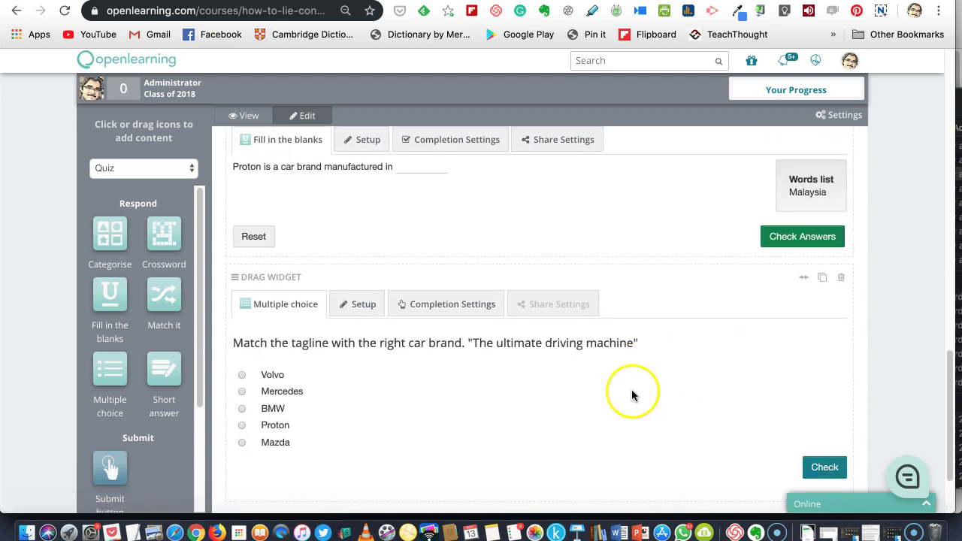
scroll(501, 408, up, 1)
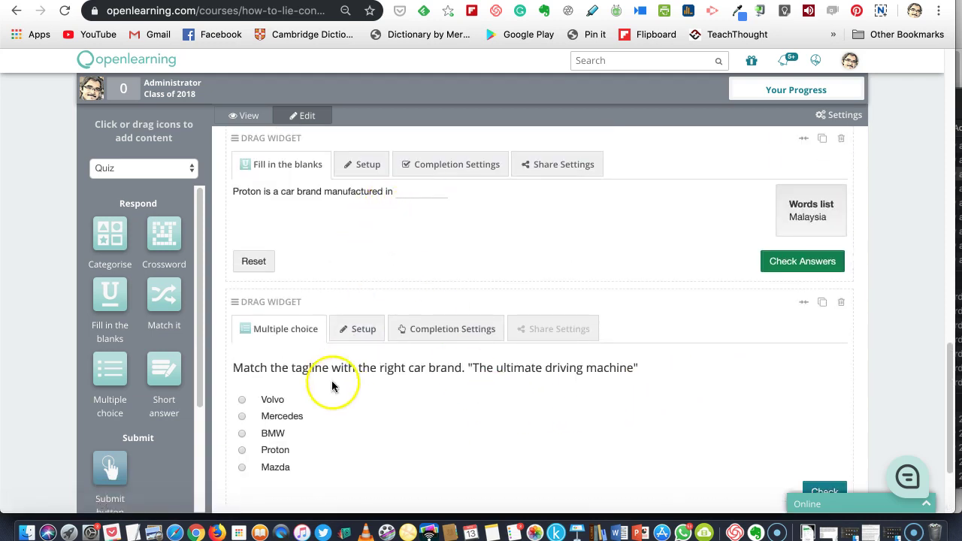
scroll(330, 391, down, 1)
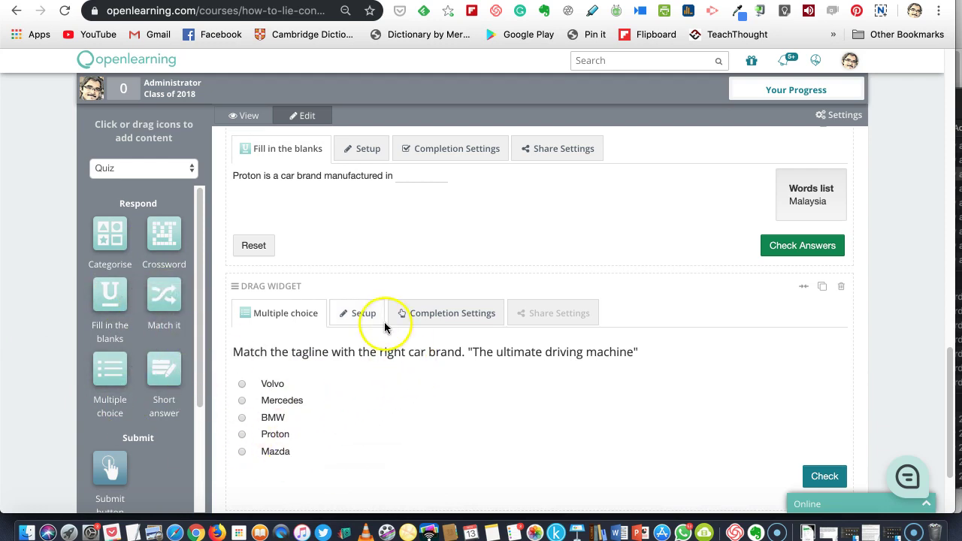
click(238, 120)
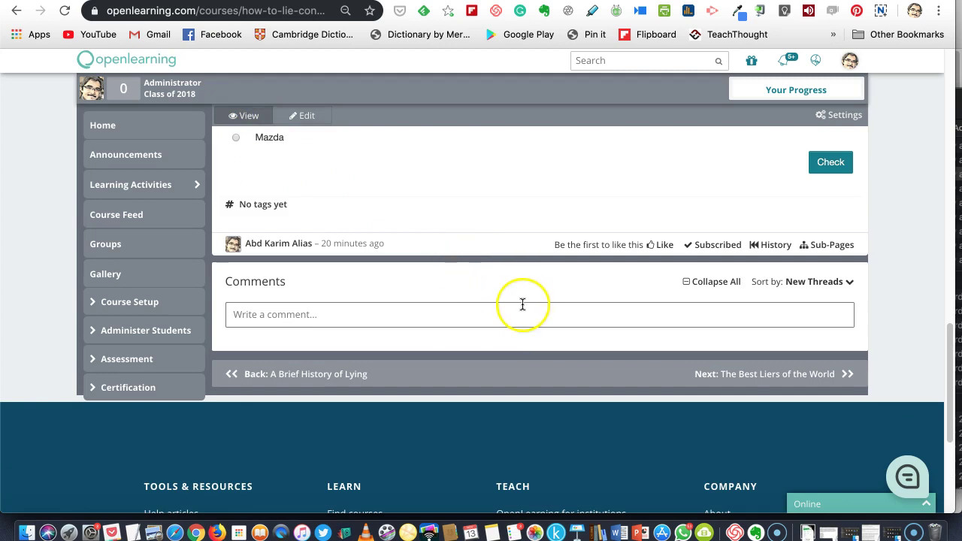
scroll(522, 305, up, 5)
scroll(457, 286, up, 1)
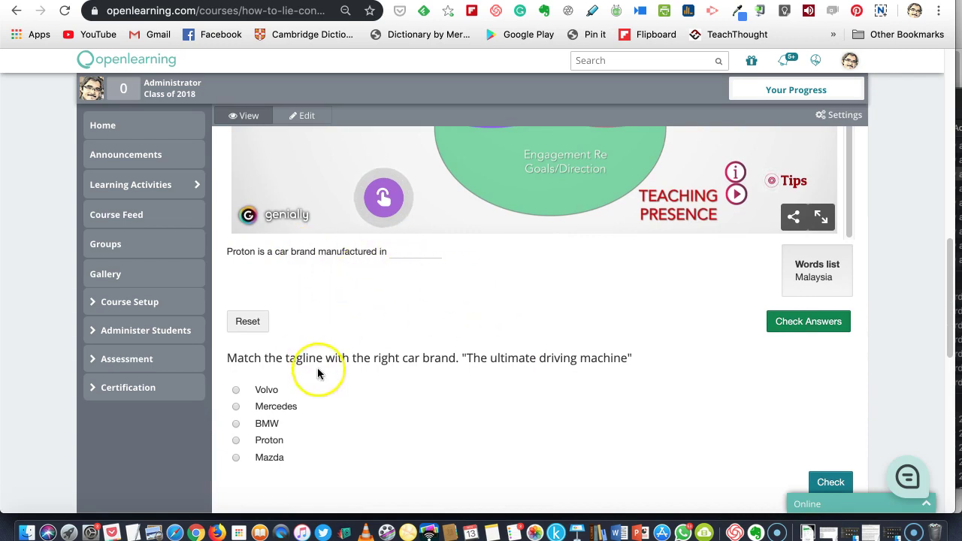
scroll(413, 350, down, 1)
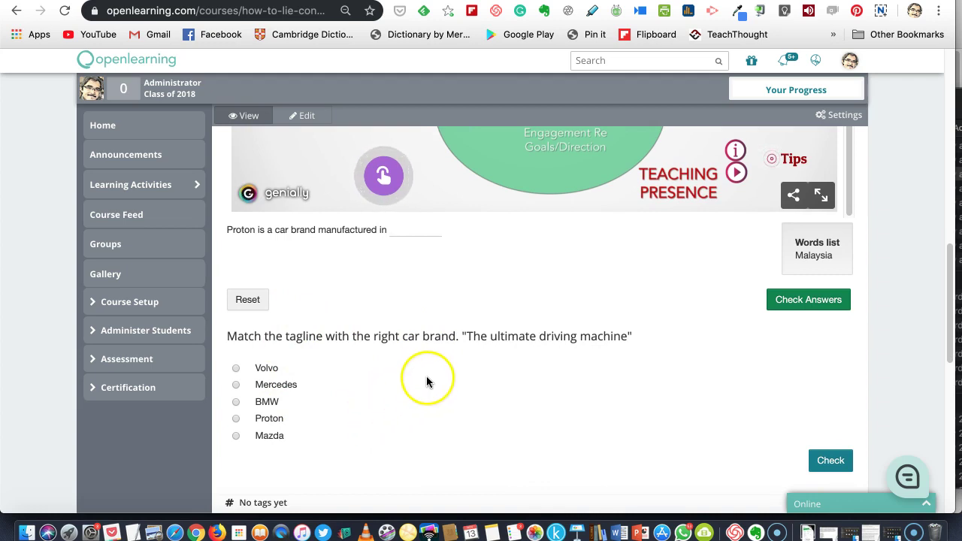
scroll(440, 387, down, 2)
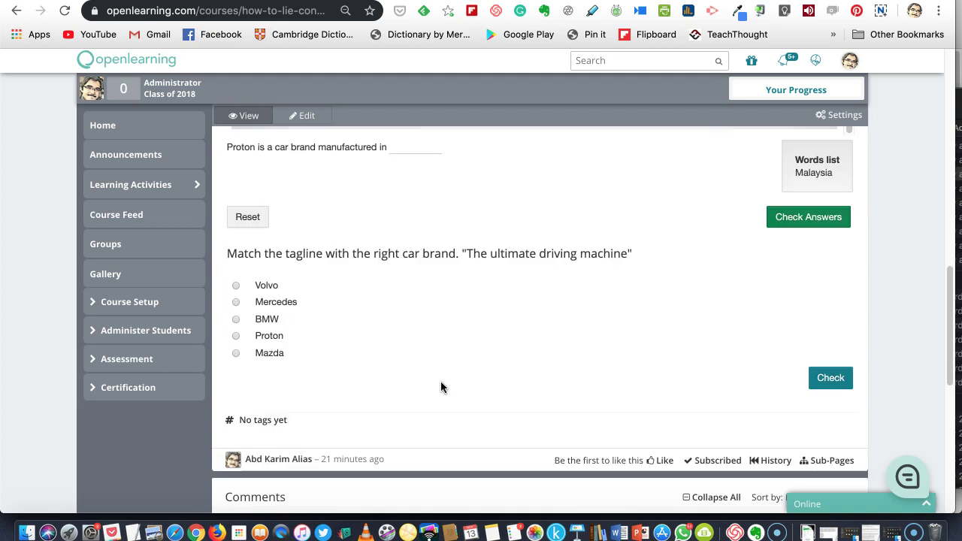
scroll(440, 381, down, 3)
scroll(441, 381, up, 6)
scroll(440, 381, up, 3)
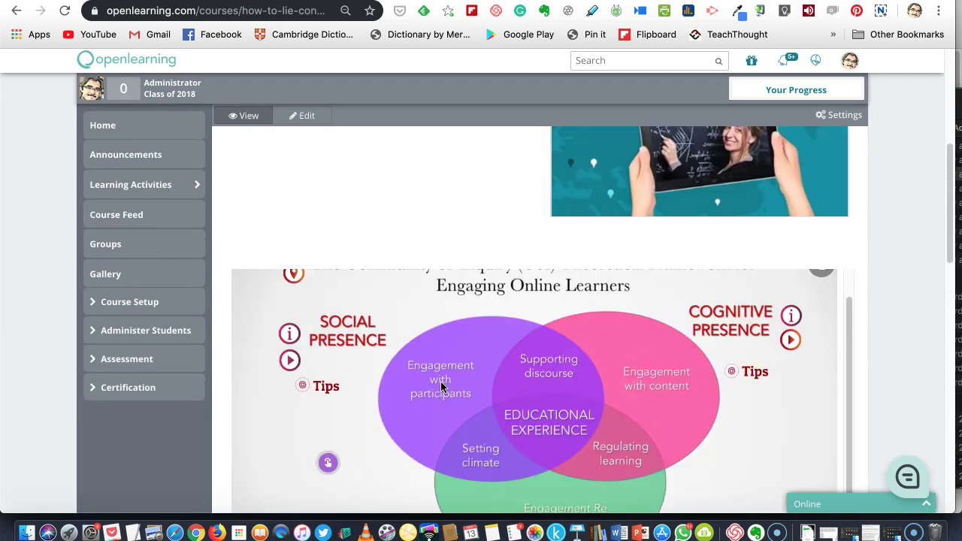